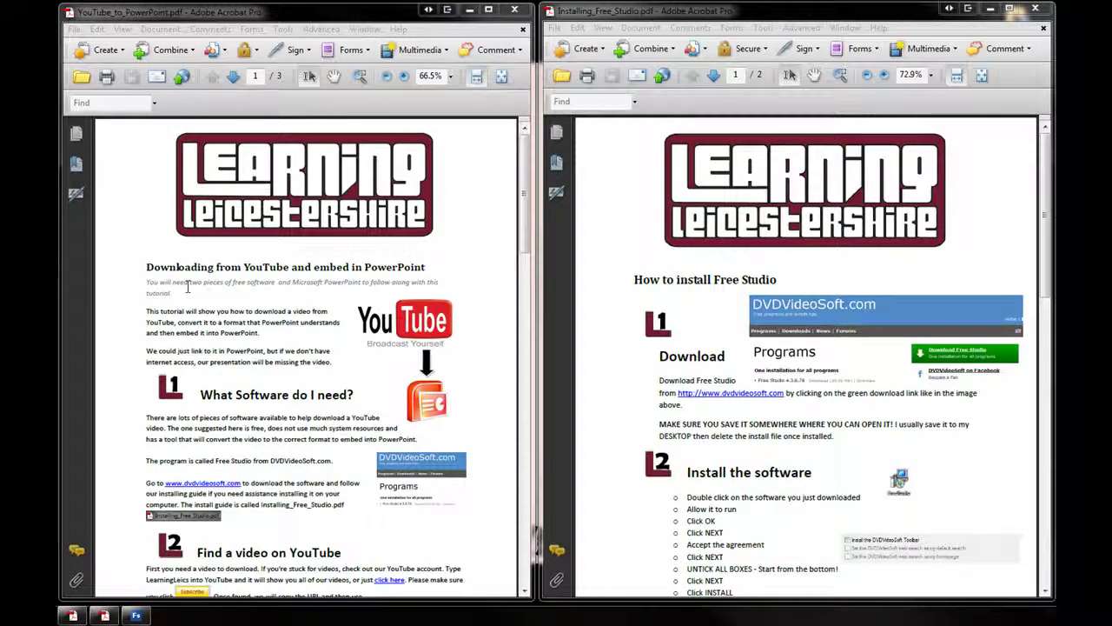
Widen the YouTube_to_PowerPoint.pdf window until it covers the Installing_Free_Studio.pdf window beside it
{"action": "left_click", "coordinate": [587, 14]}
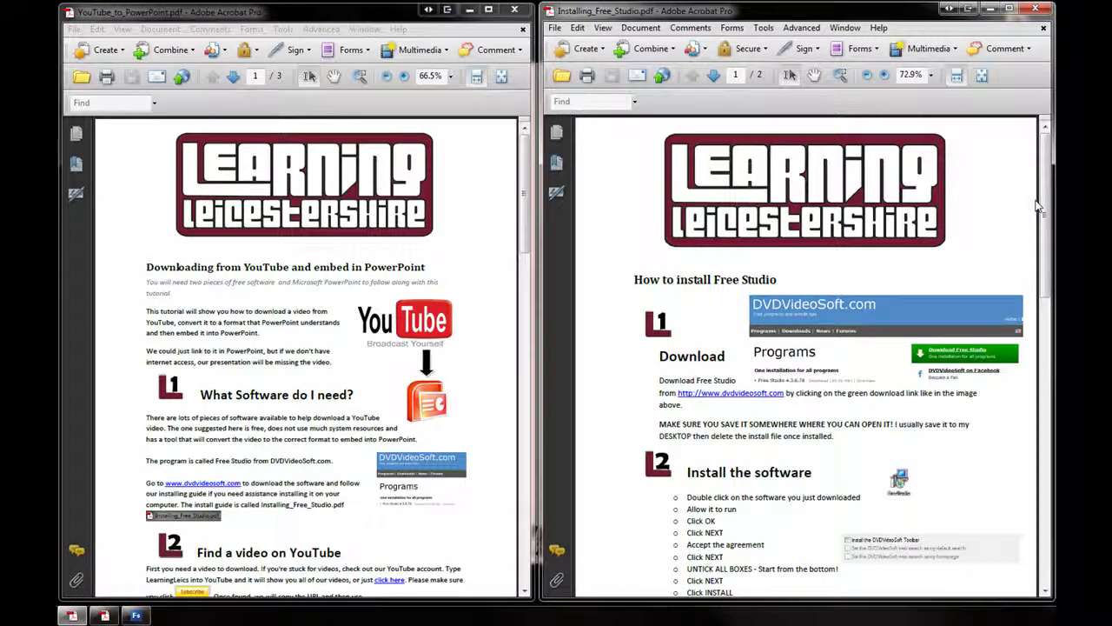
{"action": "left_click", "coordinate": [130, 111]}
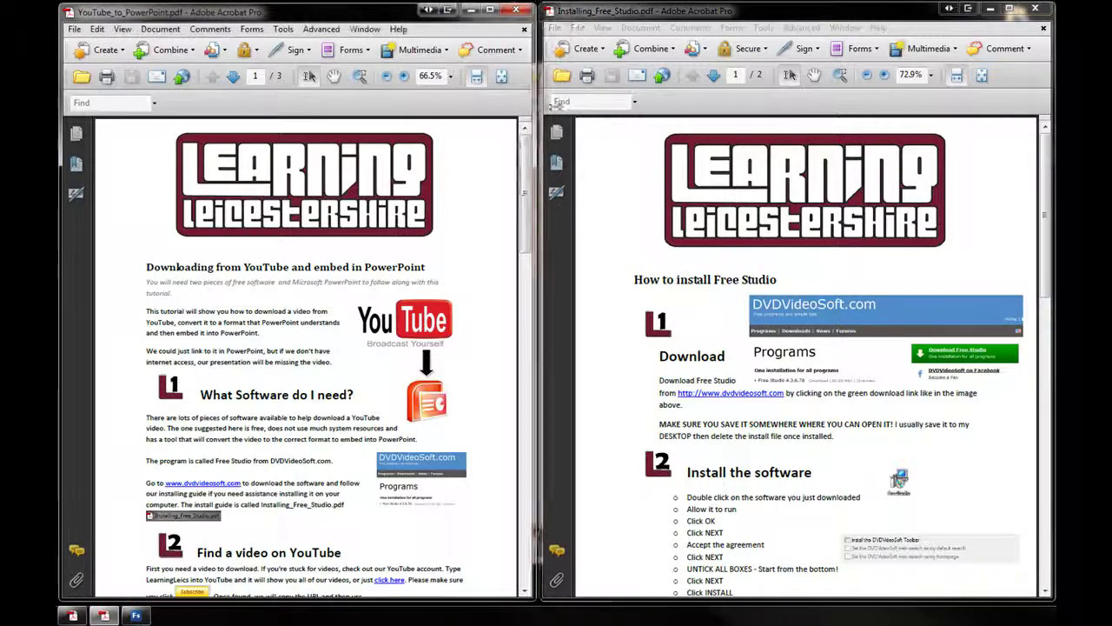
{"action": "left_click_drag", "start_coordinate": [533, 347], "coordinate": [1053, 347]}
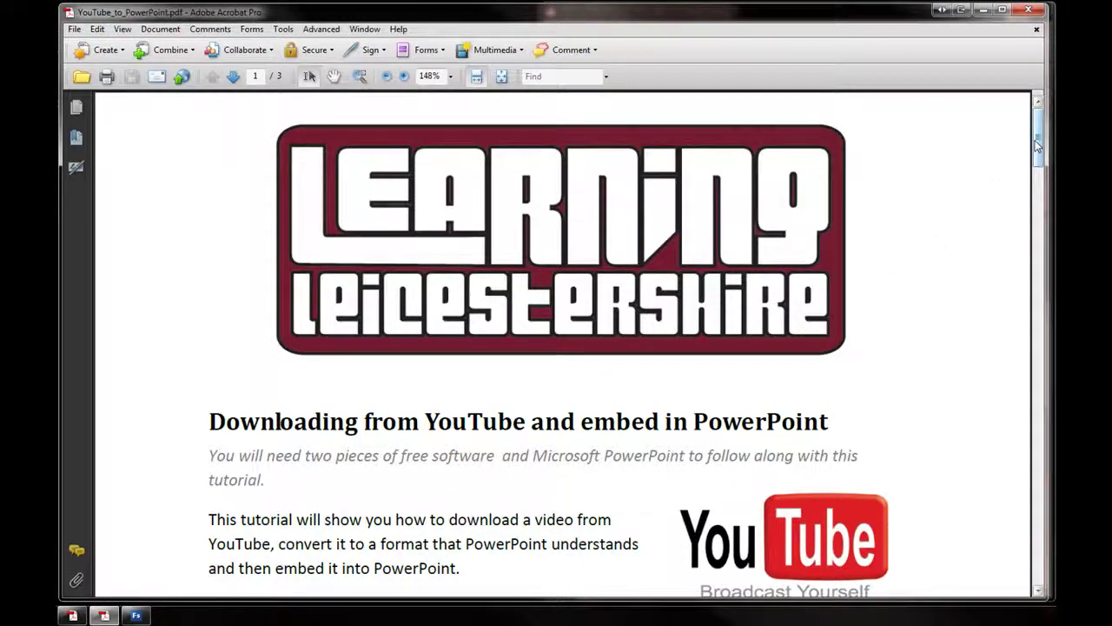
{"action": "left_click_drag", "start_coordinate": [1037, 145], "coordinate": [1027, 122]}
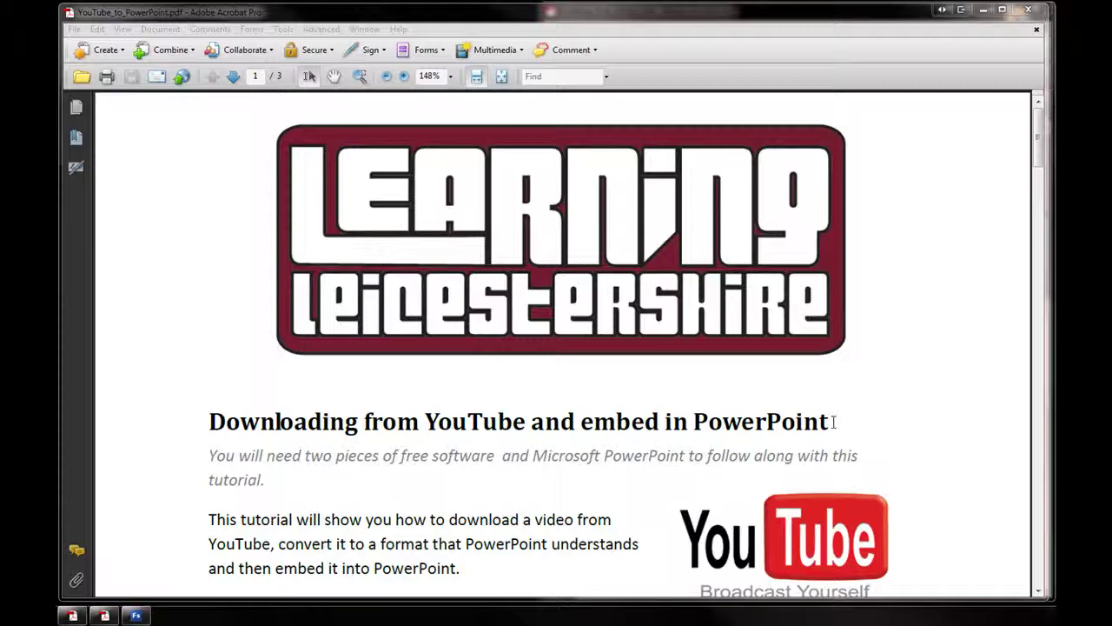
{"action": "left_click", "coordinate": [833, 421]}
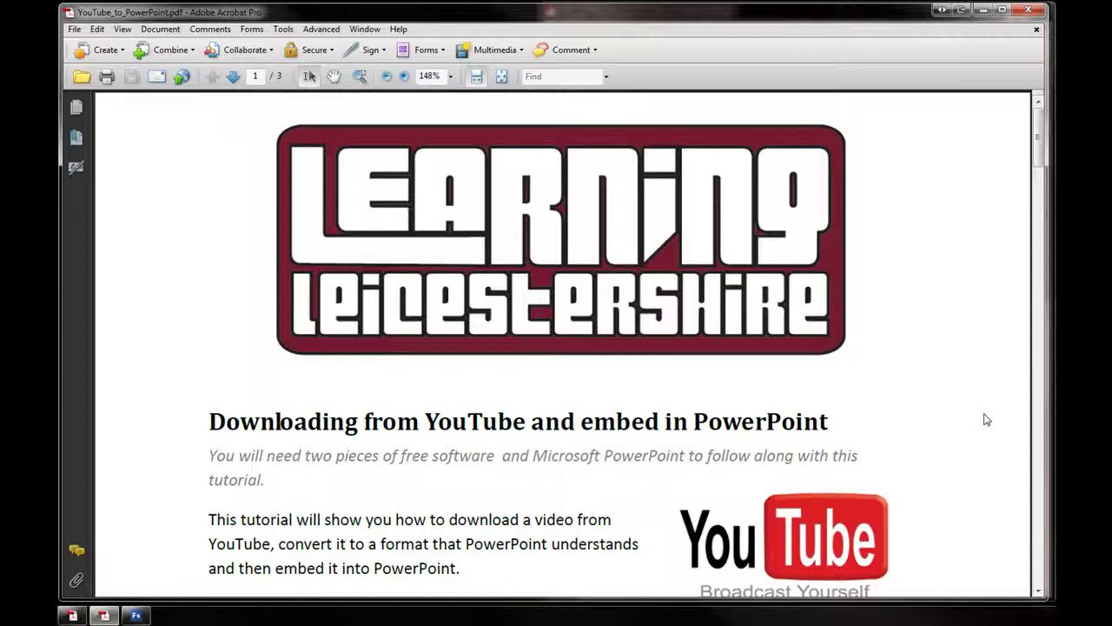
Read the tutorial's introduction and its "What Software do I need?" section
{"action": "left_click_drag", "start_coordinate": [1036, 134], "coordinate": [1037, 173]}
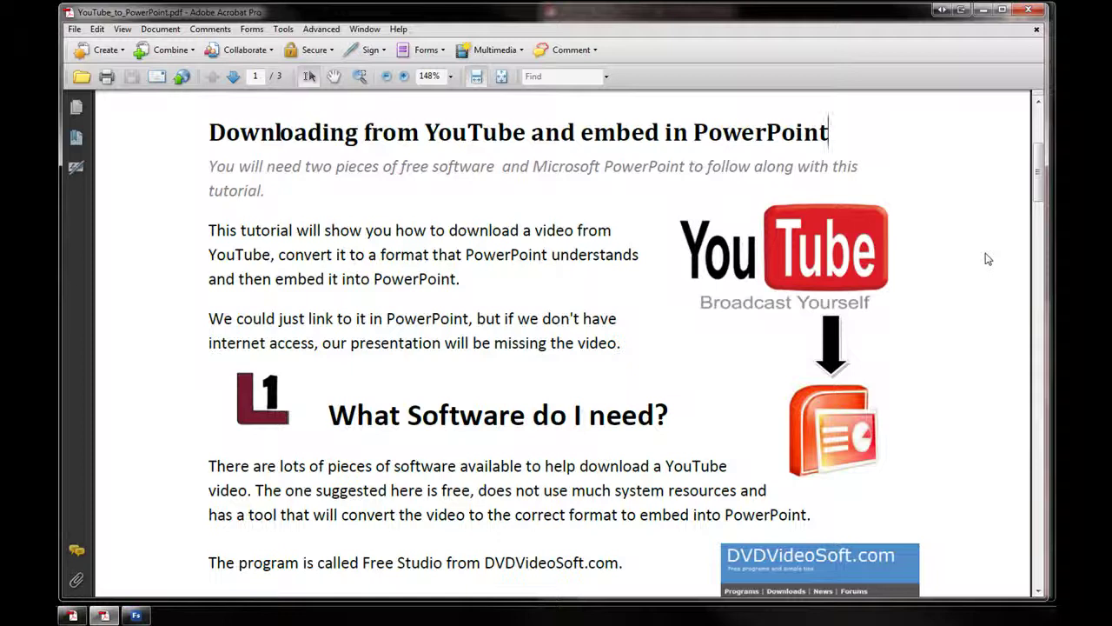
{"action": "scroll", "coordinate": [985, 259], "scroll_direction": "down", "scroll_amount": 5}
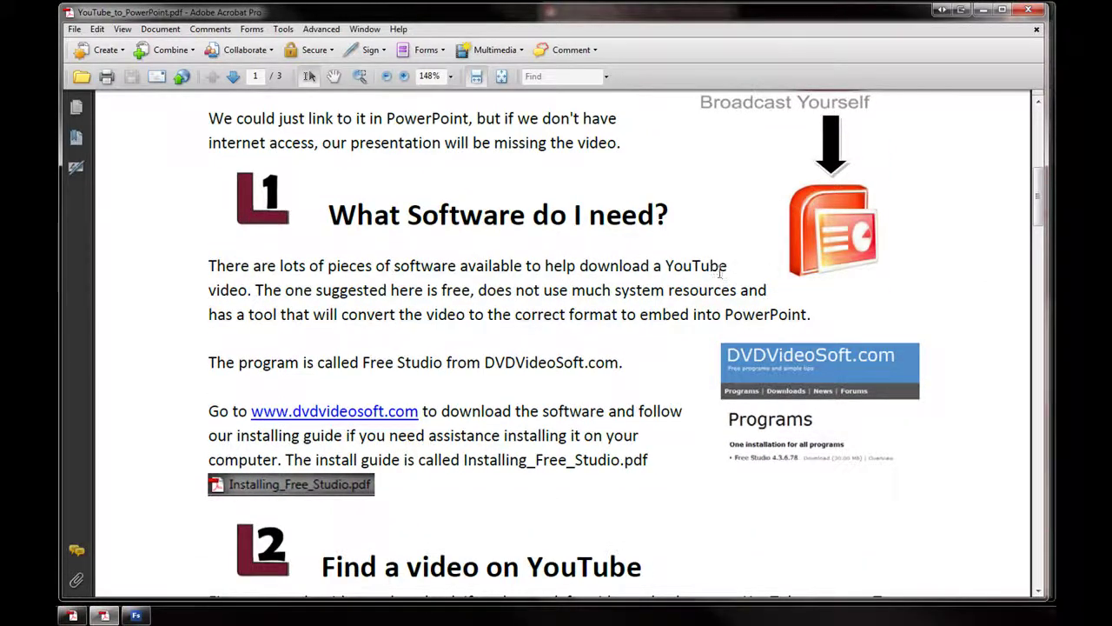
{"action": "scroll", "coordinate": [638, 258], "scroll_direction": "down", "scroll_amount": 1}
{"action": "scroll", "coordinate": [522, 225], "scroll_direction": "down", "scroll_amount": 1}
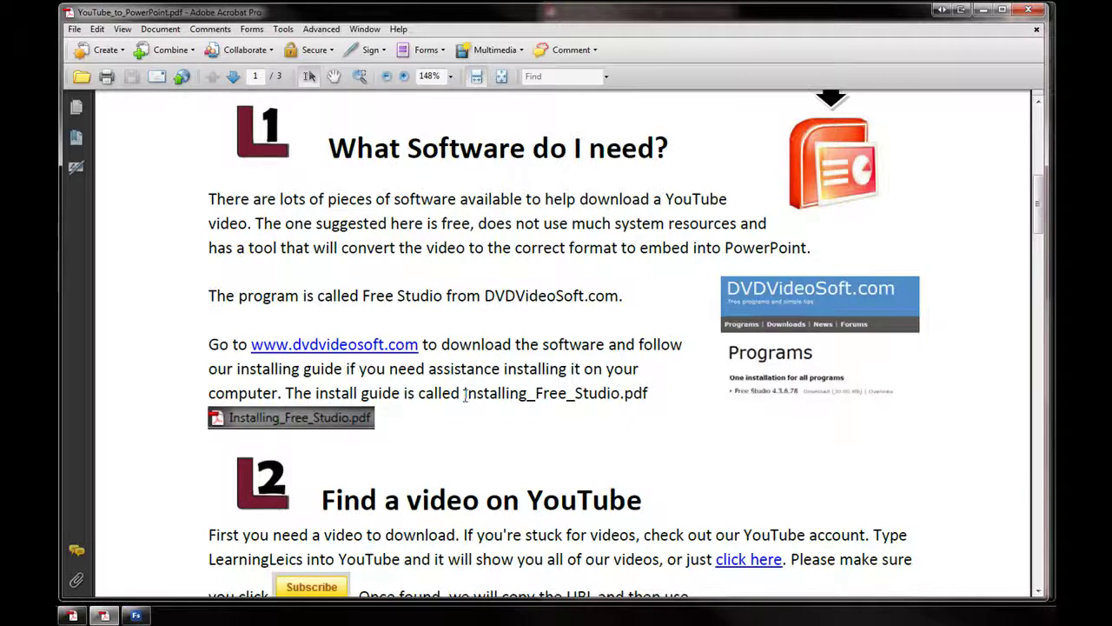
Minimize the tutorial and look at the Installing_Free_Studio.pdf install guide
{"action": "left_click", "coordinate": [102, 615]}
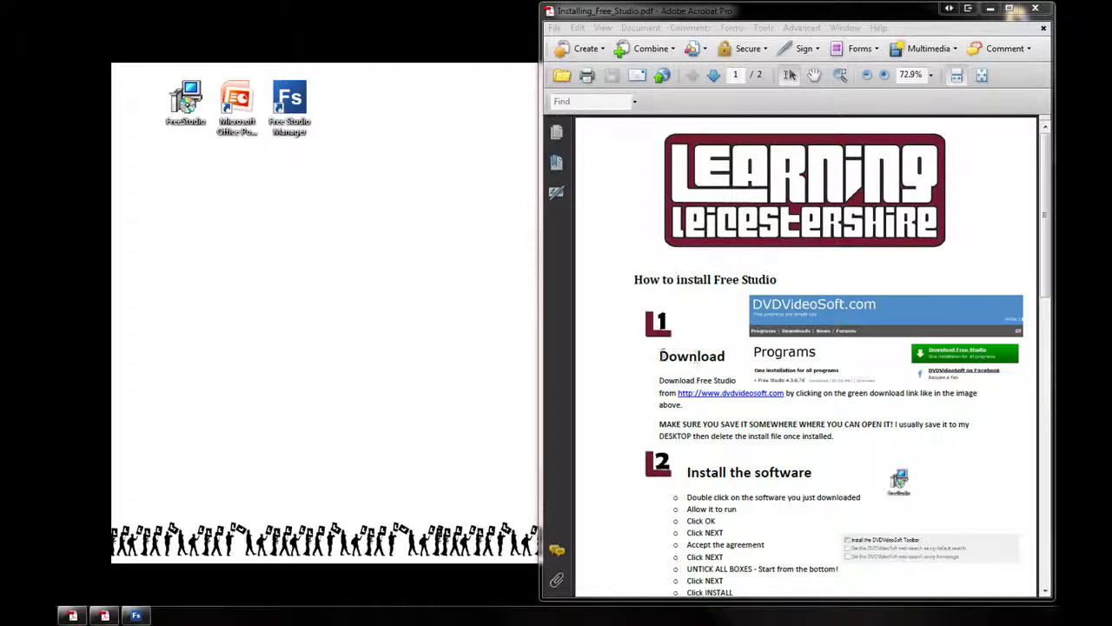
{"action": "left_click", "coordinate": [1048, 205]}
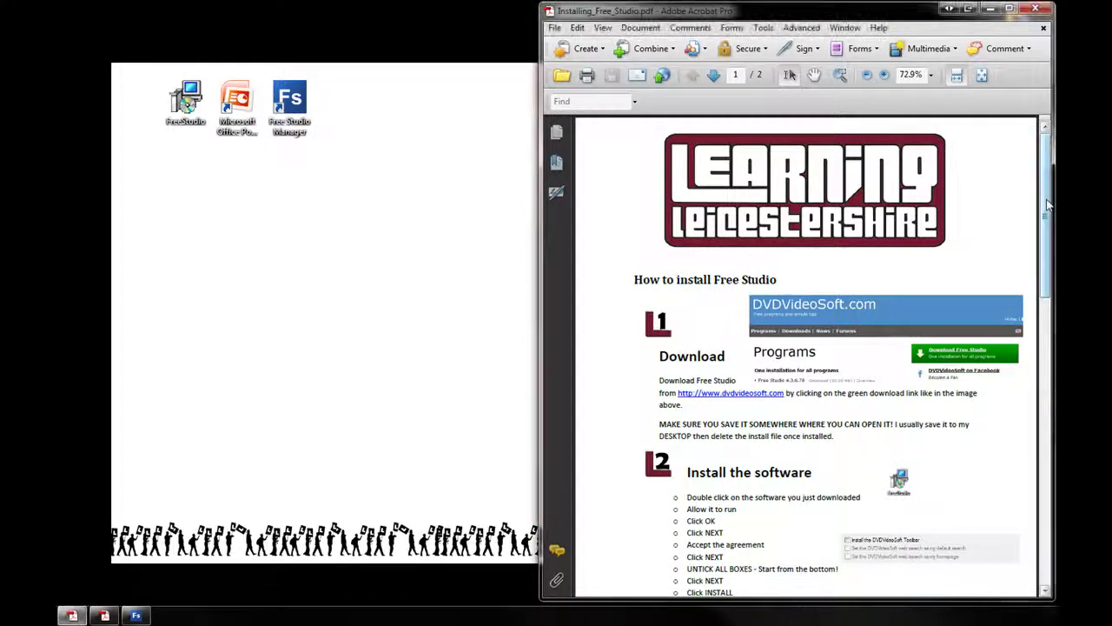
{"action": "left_click_drag", "start_coordinate": [1048, 205], "coordinate": [1017, 185]}
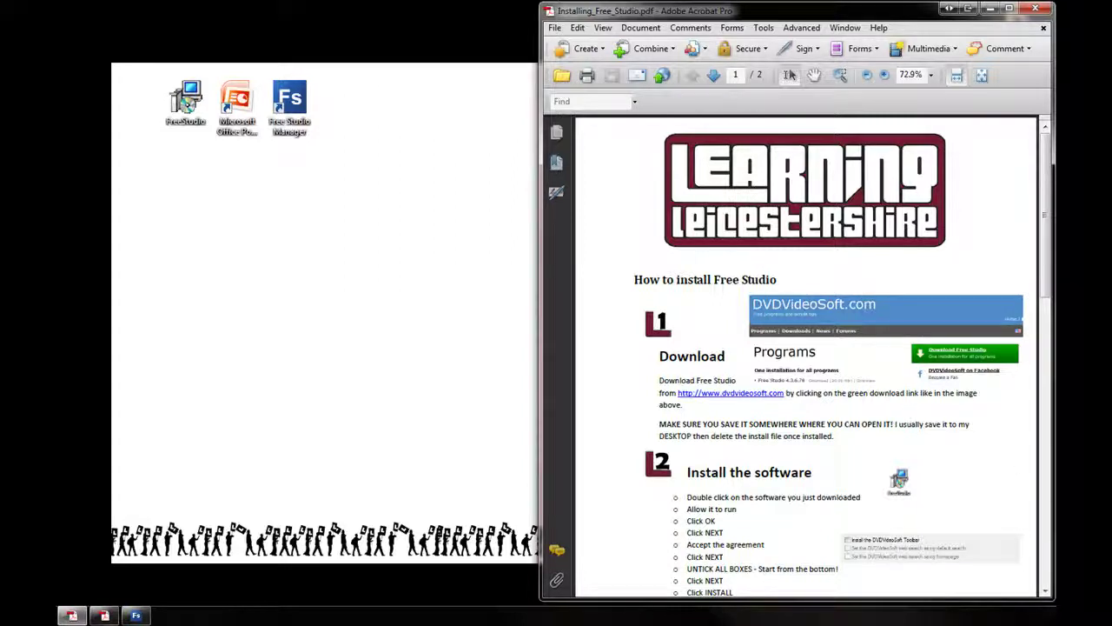
Return to YouTube_to_PowerPoint.pdf and read the "Find a video on YouTube" section
{"action": "left_click", "coordinate": [103, 615]}
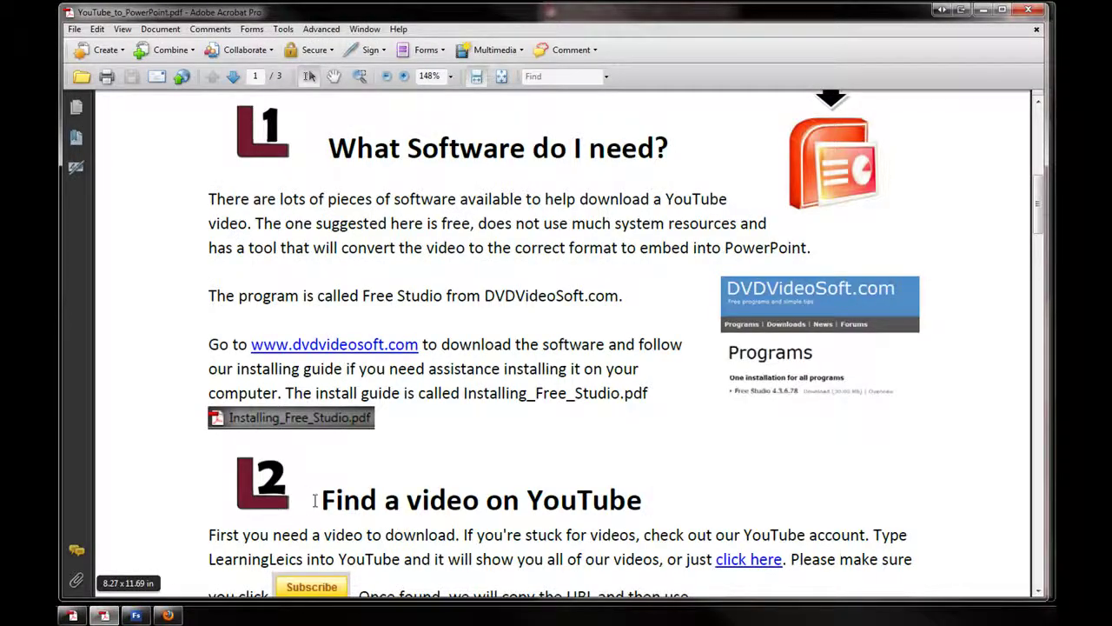
{"action": "scroll", "coordinate": [348, 499], "scroll_direction": "down", "scroll_amount": 2}
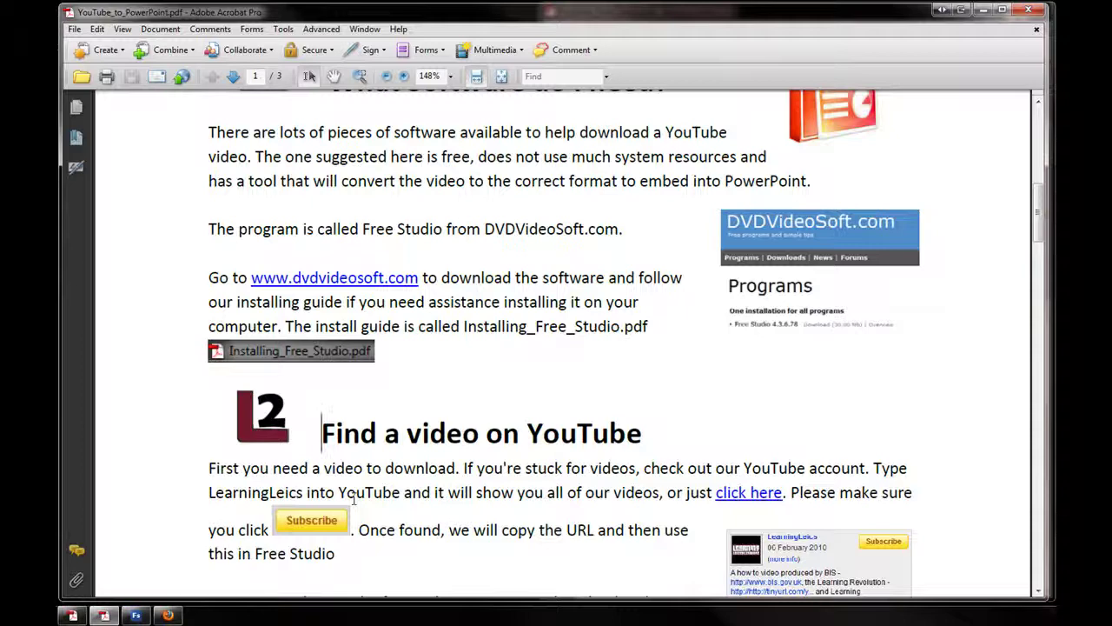
{"action": "scroll", "coordinate": [354, 500], "scroll_direction": "down", "scroll_amount": 3}
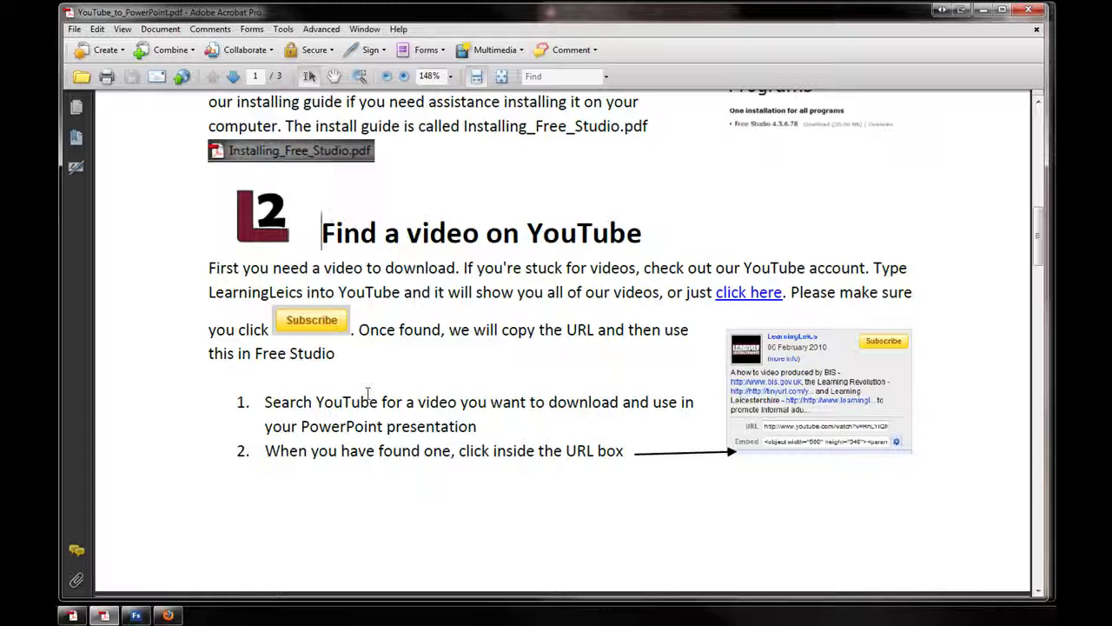
Switch to Firefox, open "What is Facebook, how do I sign up and how do I set my" from My Videos on YouTube, and pause it
{"action": "left_click", "coordinate": [168, 615]}
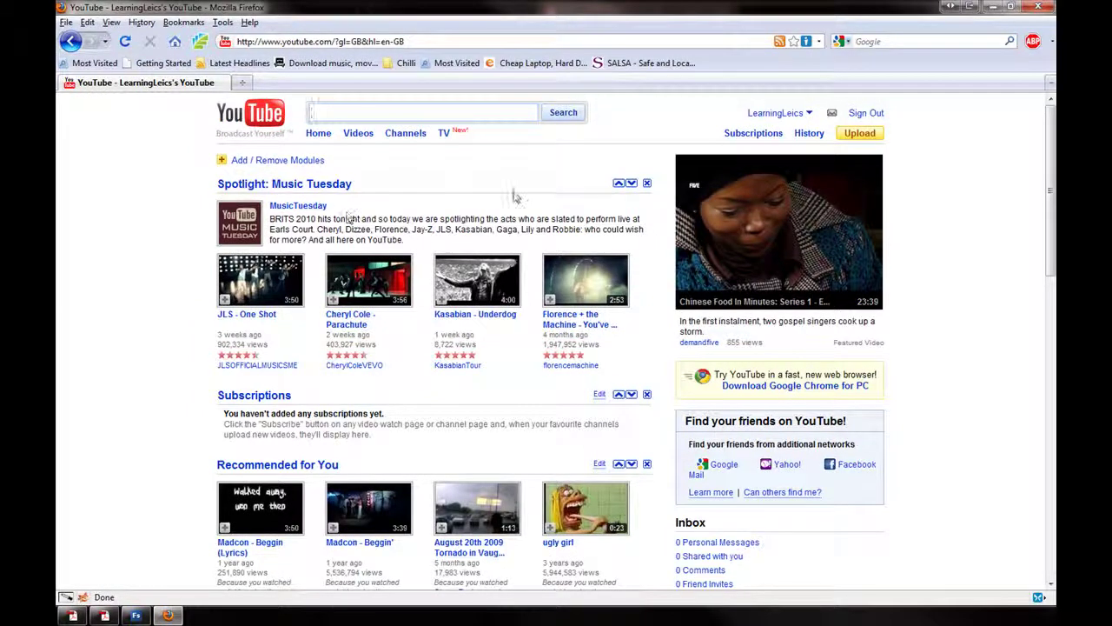
{"action": "mouse_move", "coordinate": [776, 114]}
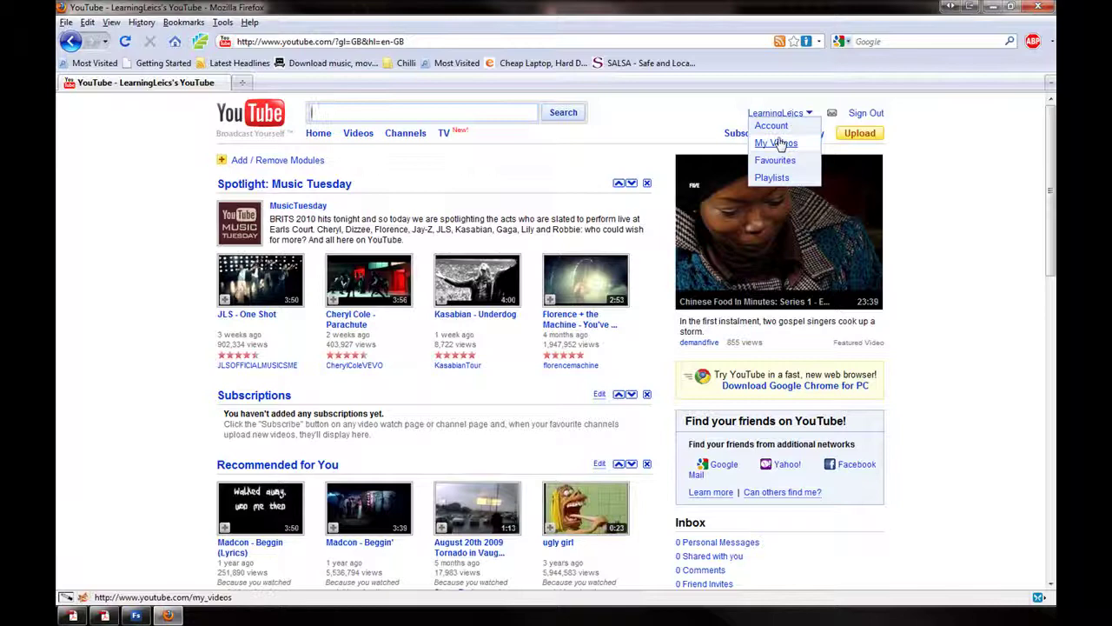
{"action": "left_click", "coordinate": [779, 143]}
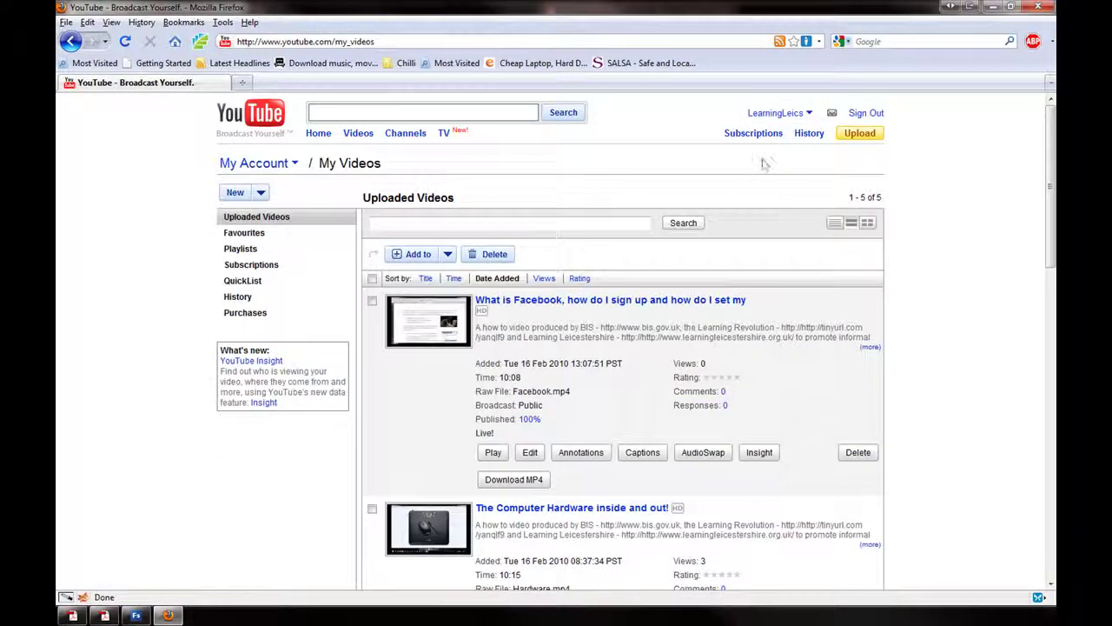
{"action": "left_click", "coordinate": [511, 301]}
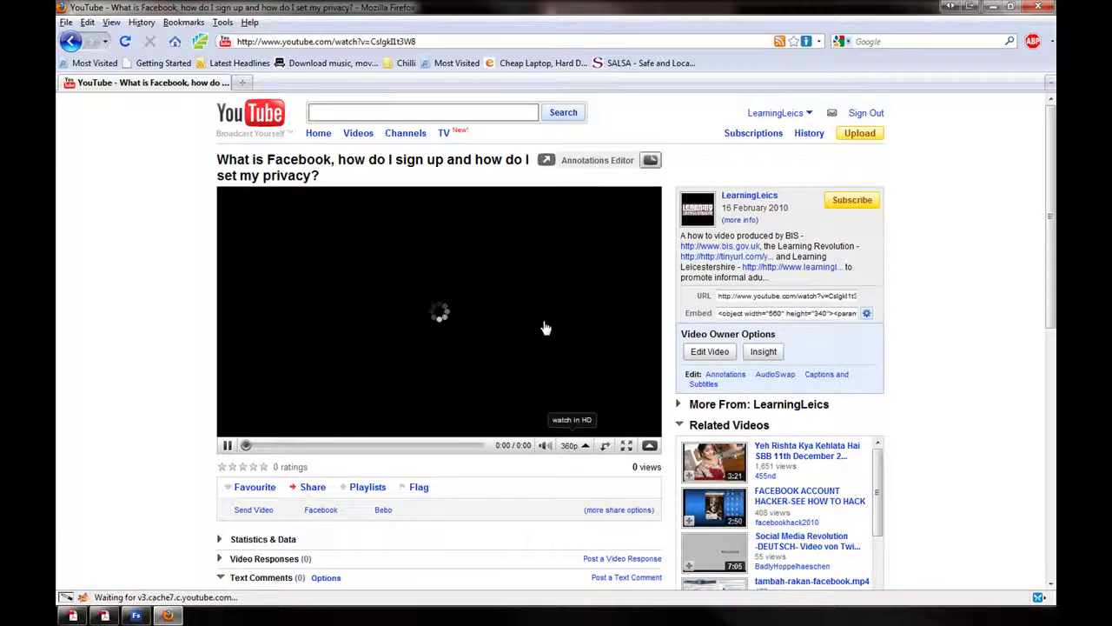
{"action": "left_click", "coordinate": [227, 445]}
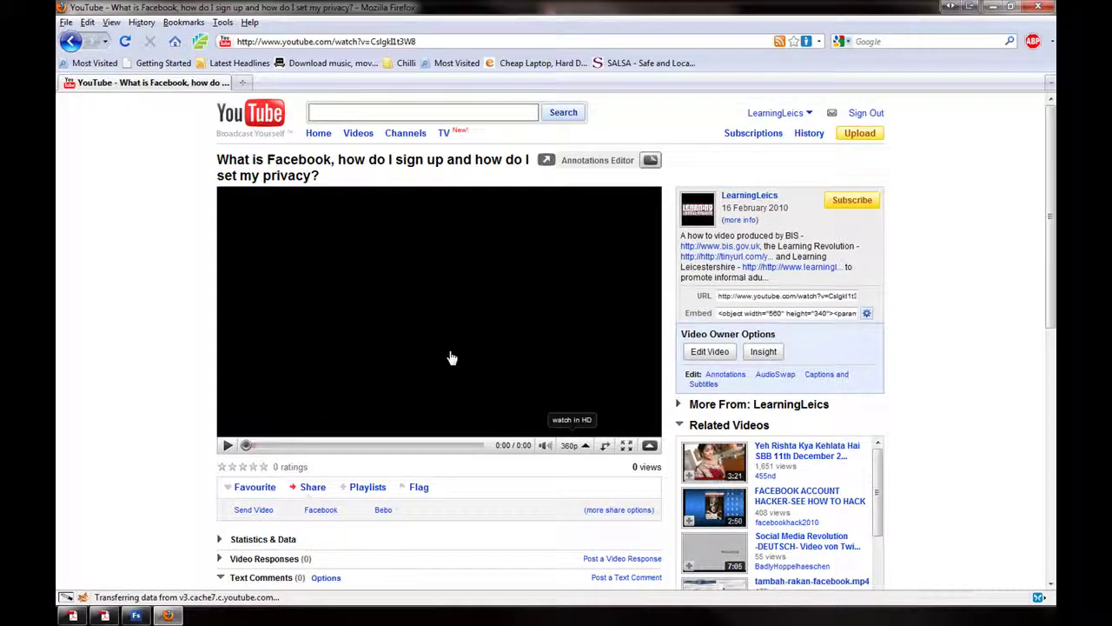
Copy the full web address of the opened YouTube video
{"action": "left_click", "coordinate": [428, 41]}
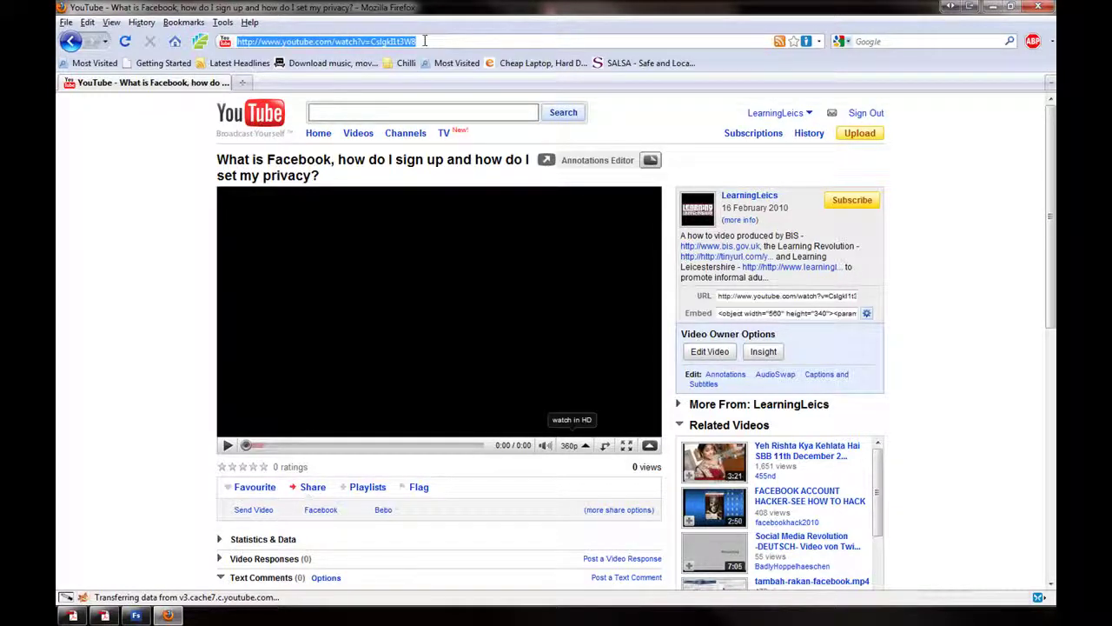
{"action": "right_click", "coordinate": [405, 41]}
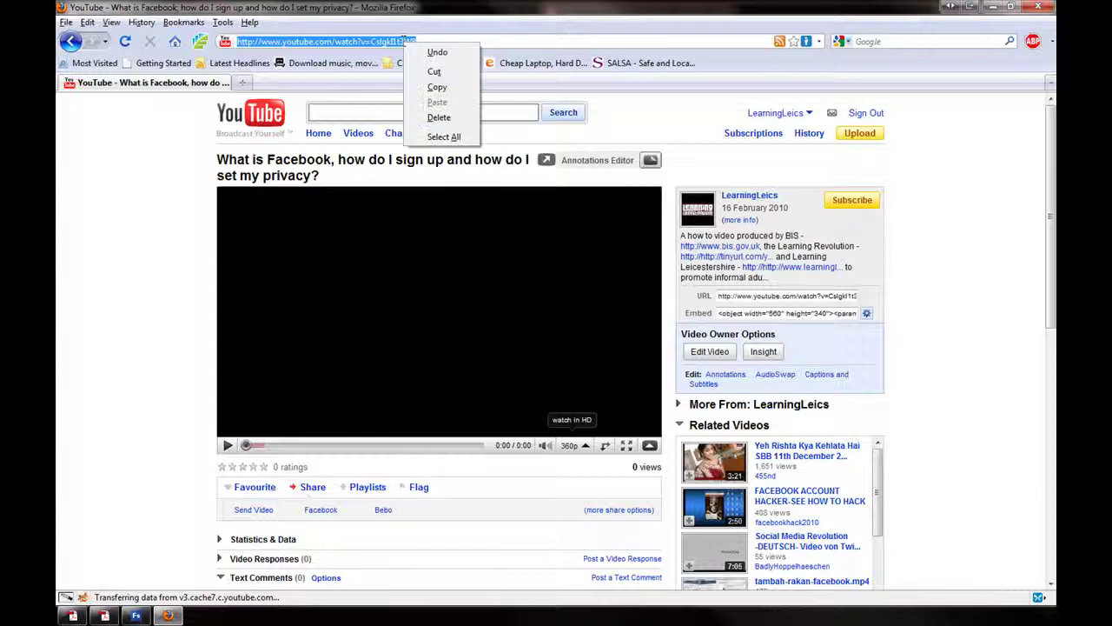
{"action": "left_click", "coordinate": [437, 89]}
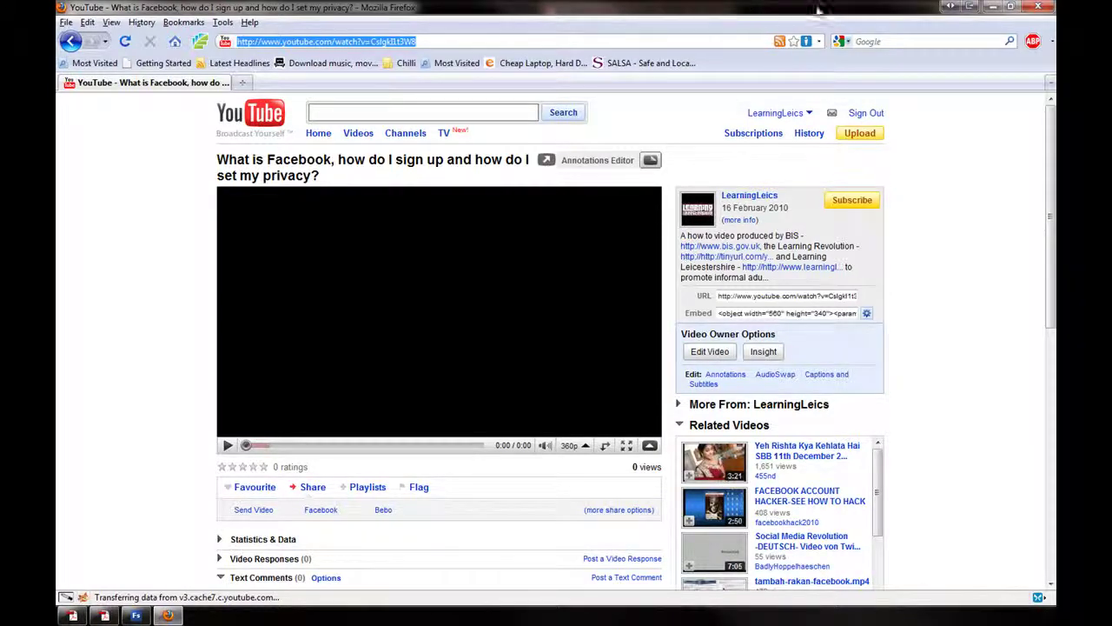
Minimize the browser and both PDF windows, and bring up Free Studio Manager
{"action": "left_click", "coordinate": [993, 10]}
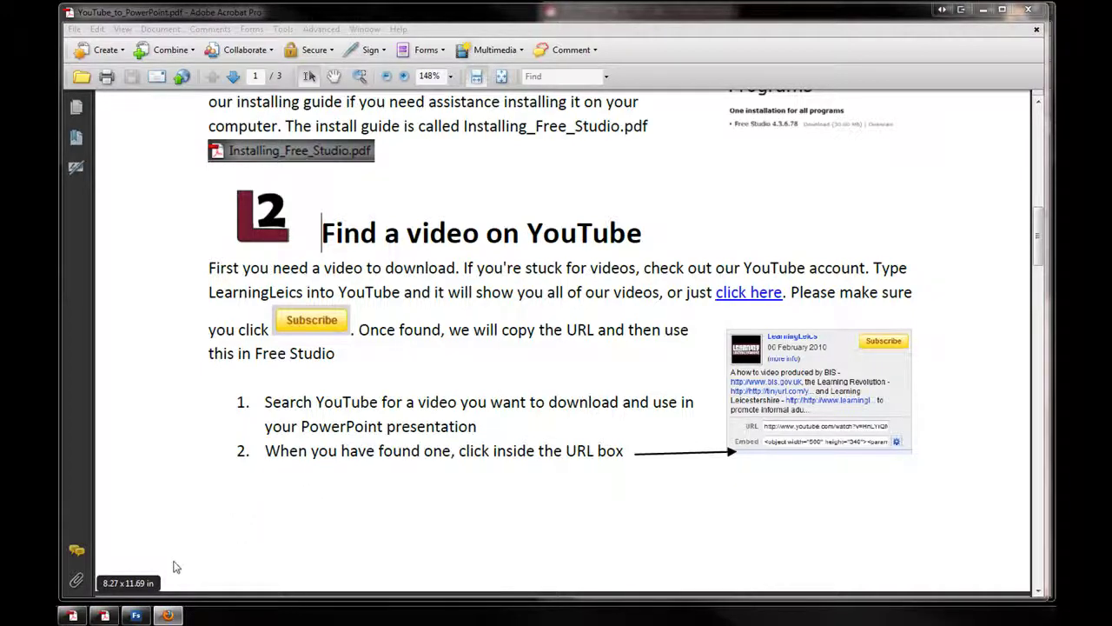
{"action": "left_click", "coordinate": [983, 10]}
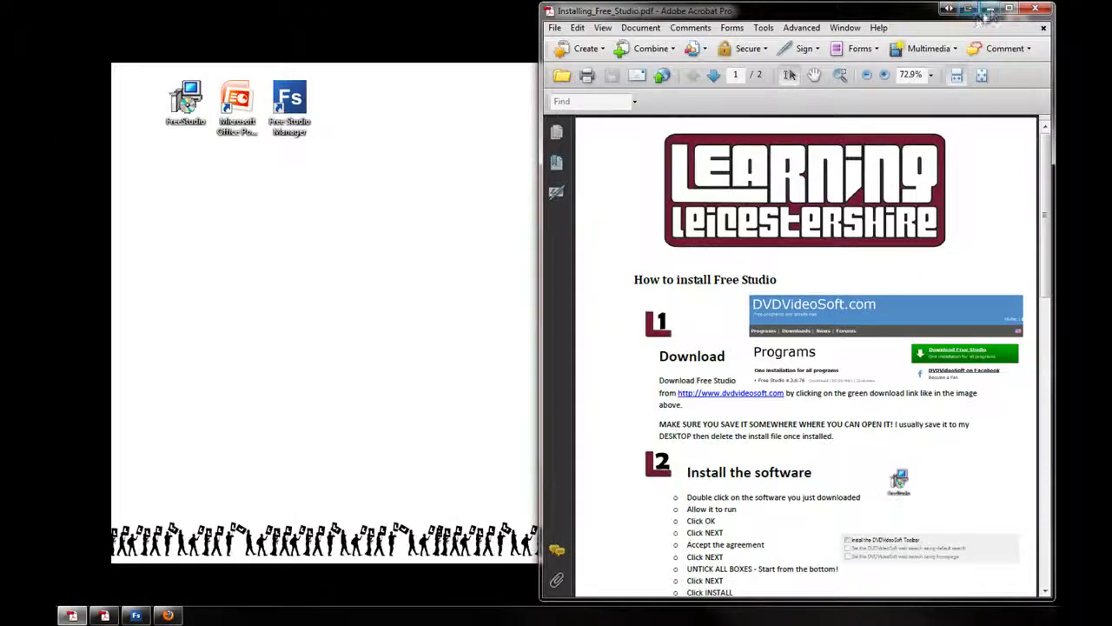
{"action": "left_click", "coordinate": [979, 9]}
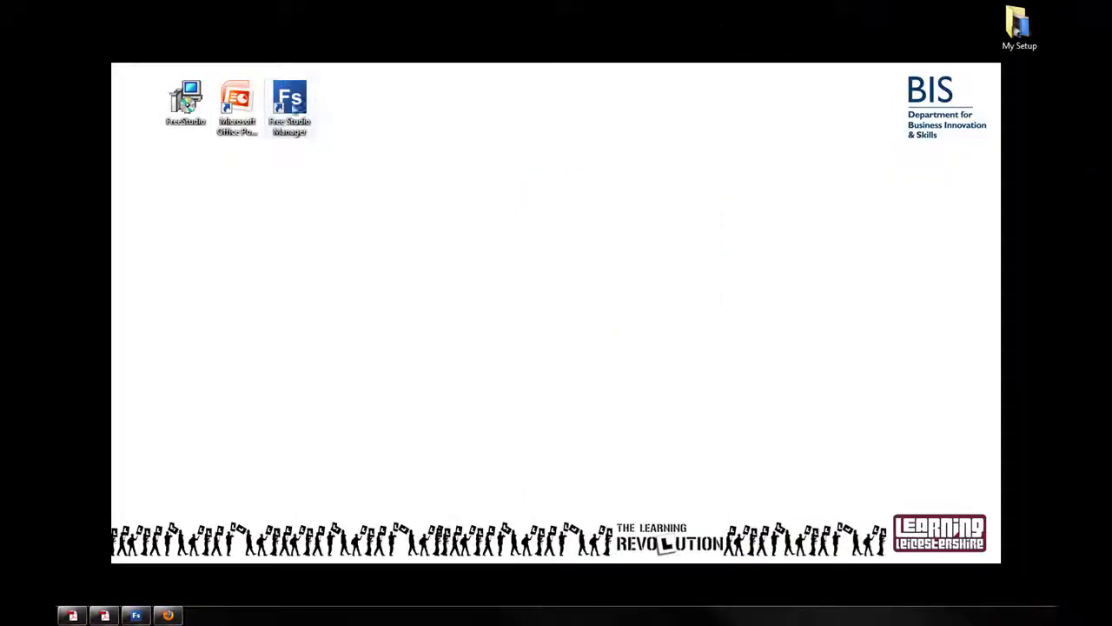
{"action": "left_click", "coordinate": [137, 614]}
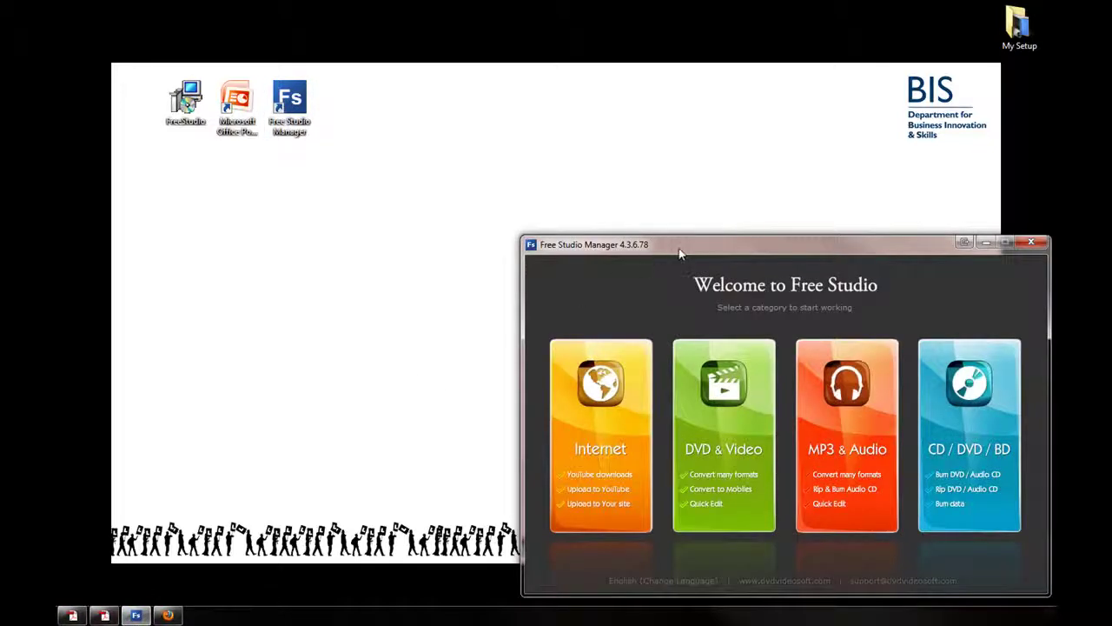
Move Free Studio Manager to the middle of the desktop and launch Free YouTube Download from its Internet category
{"action": "left_click_drag", "start_coordinate": [676, 250], "coordinate": [485, 168]}
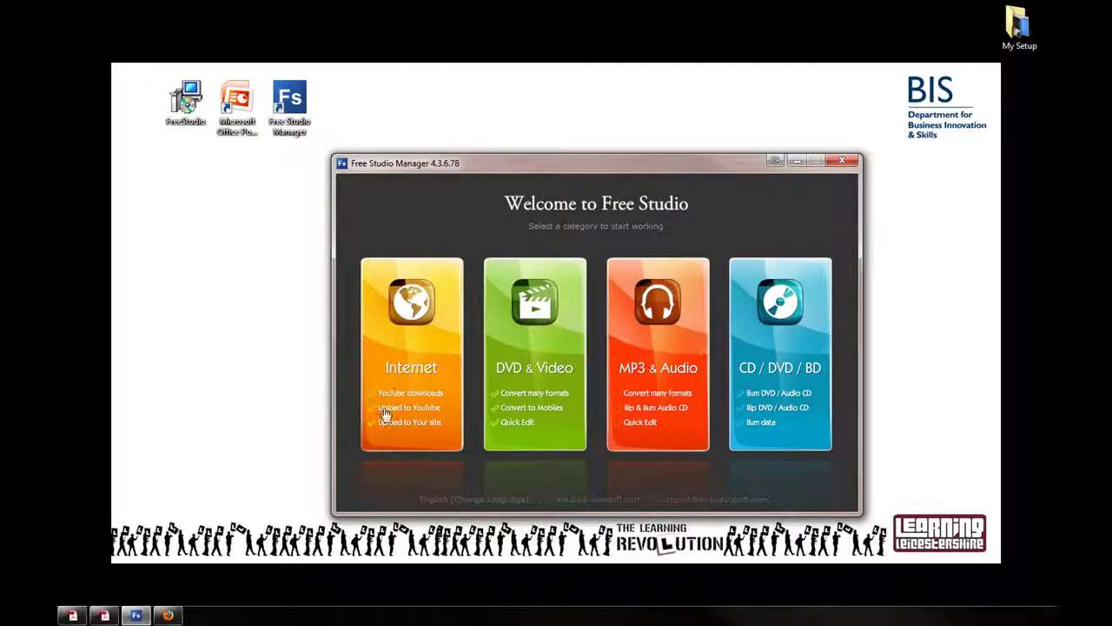
{"action": "left_click", "coordinate": [408, 304]}
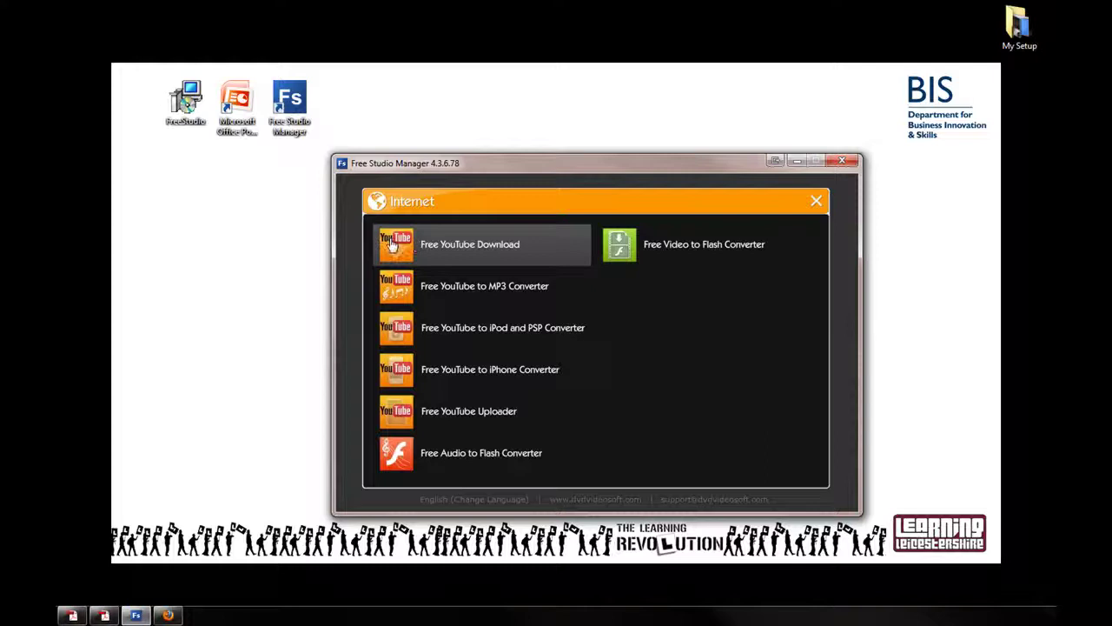
{"action": "left_click", "coordinate": [453, 248]}
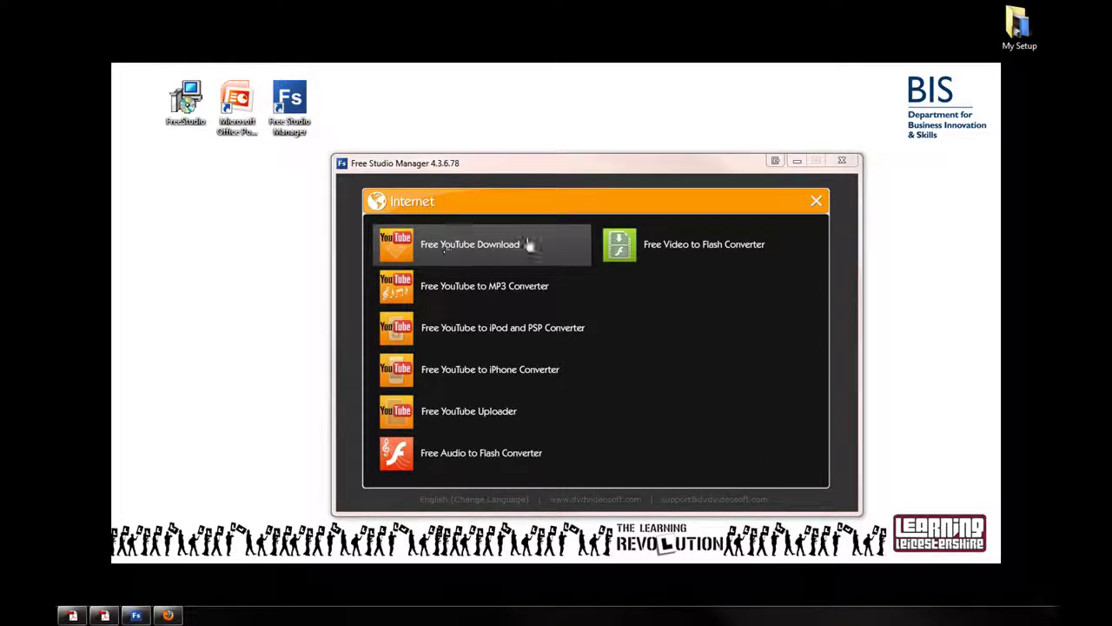
Bring the Free YouTube Download window fully into view and paste the copied video link into its input URLs
{"action": "left_click_drag", "start_coordinate": [1100, 141], "coordinate": [589, 142]}
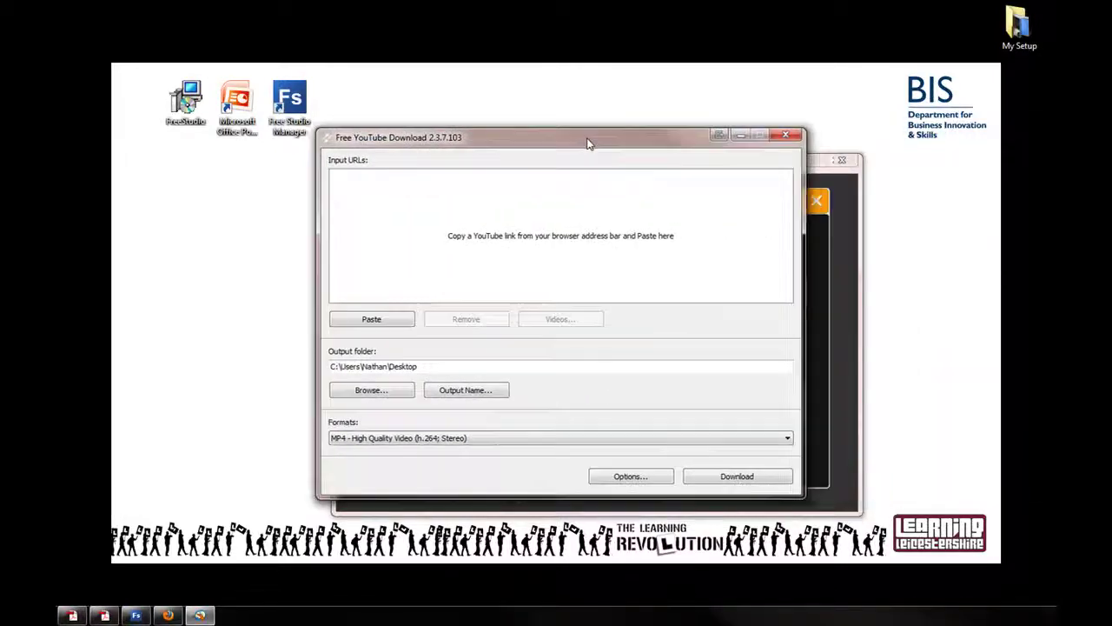
{"action": "right_click", "coordinate": [536, 241]}
{"action": "left_click", "coordinate": [567, 247]}
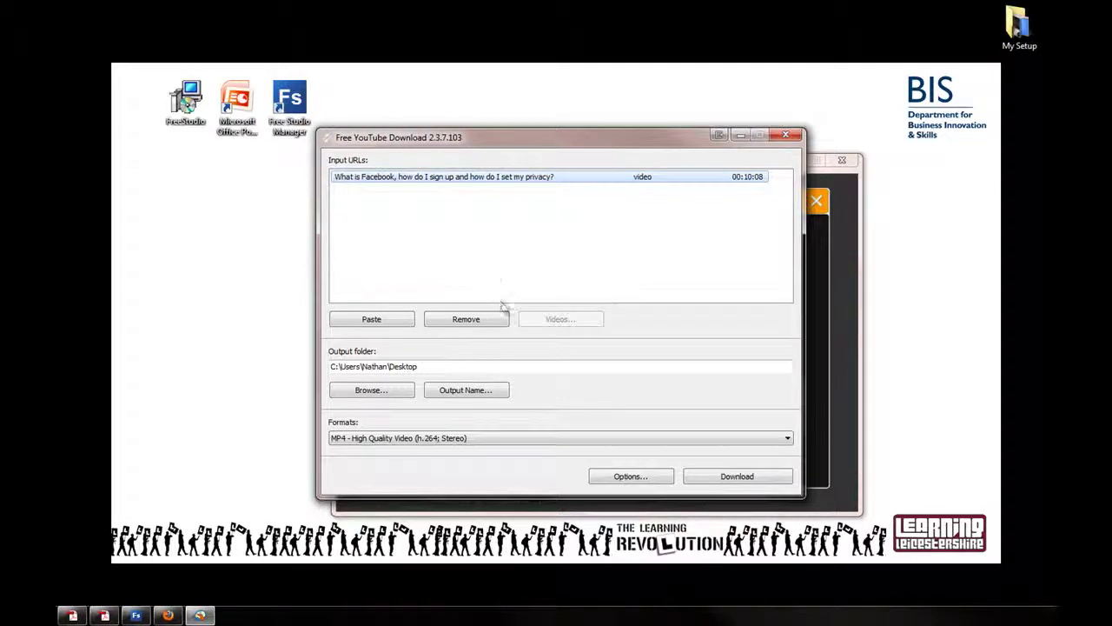
Browse for the download's output folder and choose the Desktop
{"action": "left_click", "coordinate": [422, 366]}
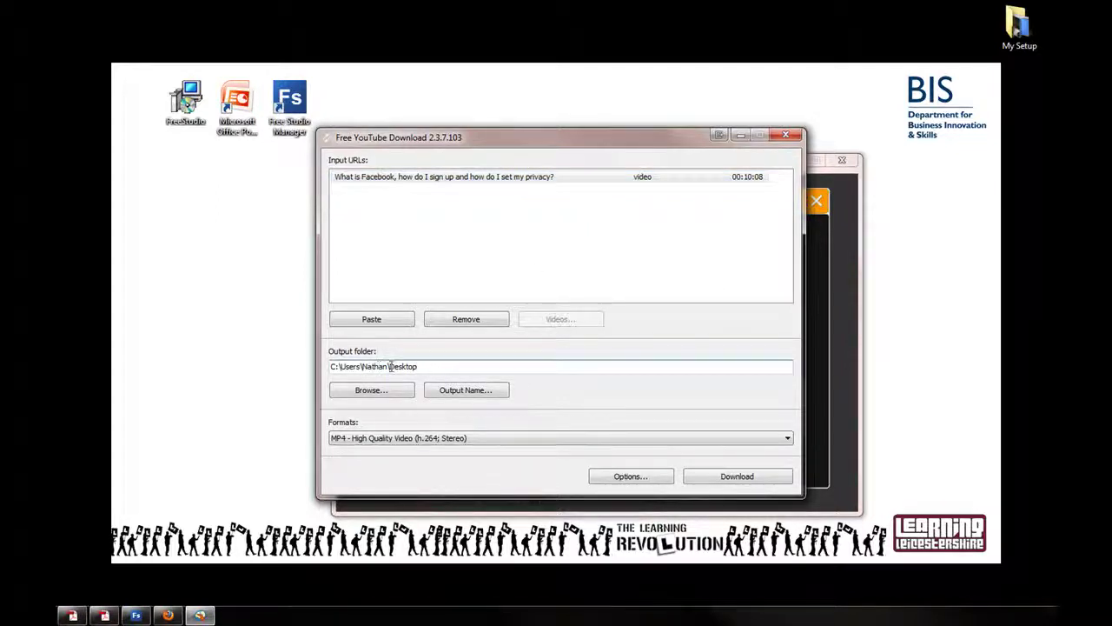
{"action": "double_click", "coordinate": [422, 367]}
{"action": "left_click", "coordinate": [371, 390]}
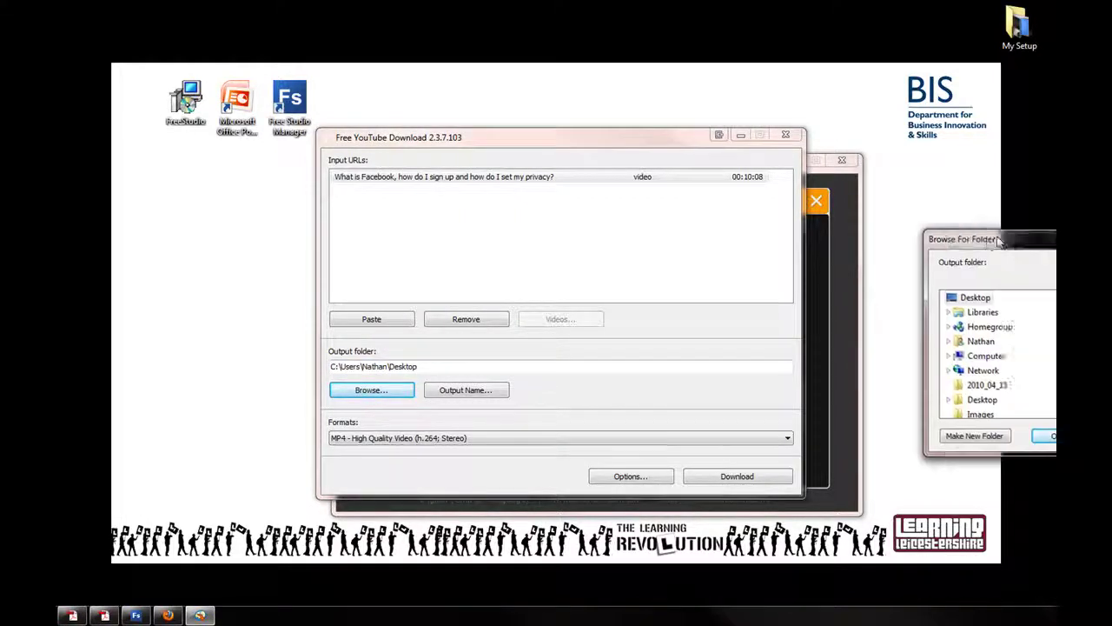
{"action": "left_click_drag", "start_coordinate": [1017, 239], "coordinate": [450, 209]}
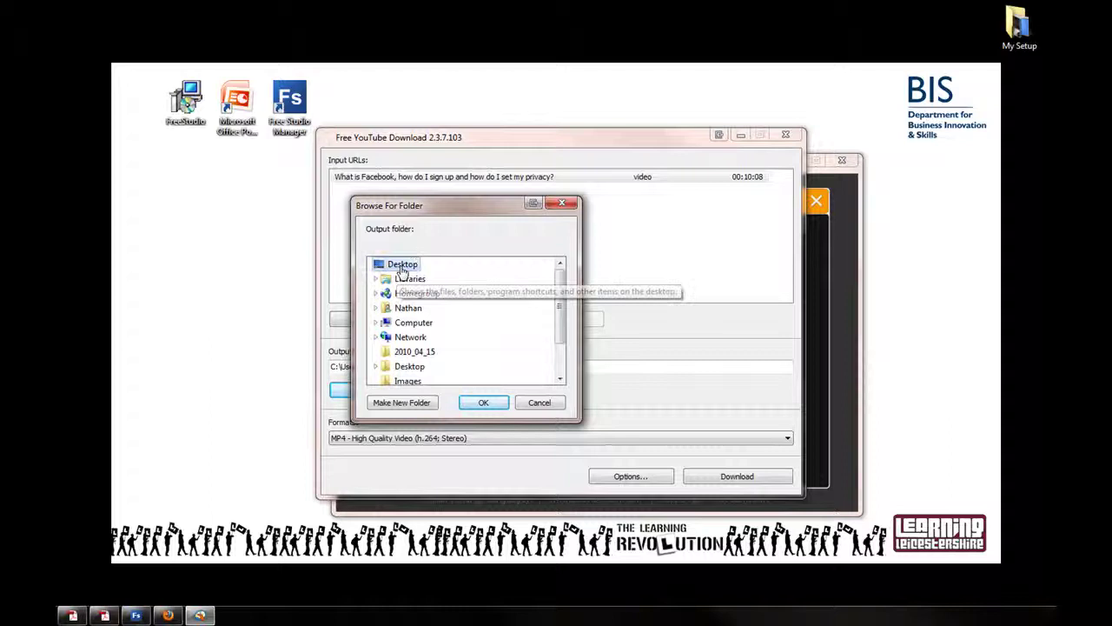
{"action": "left_click", "coordinate": [482, 404]}
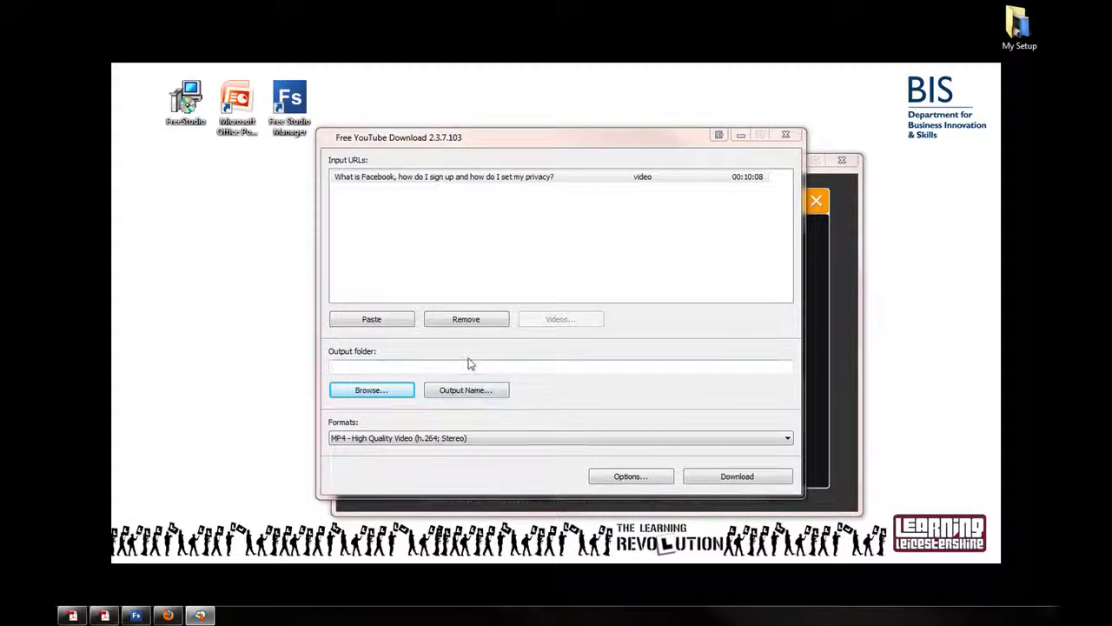
Download the video in the MP4 - High Quality Video (h.264; Stereo) format and dismiss the completion dialogs
{"action": "left_click", "coordinate": [783, 439]}
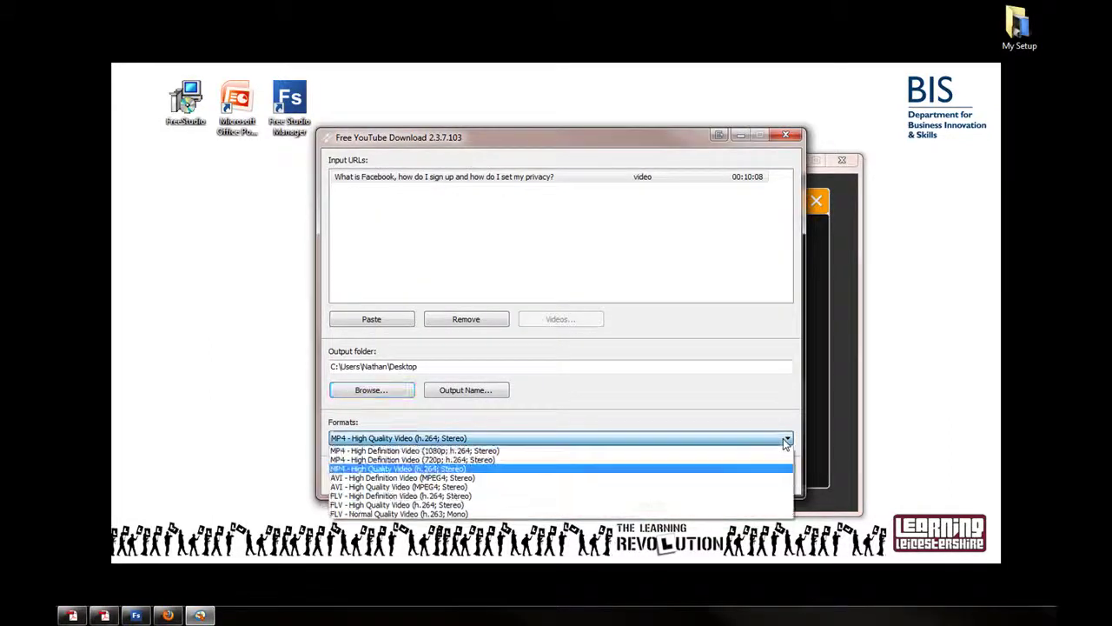
{"action": "left_click", "coordinate": [393, 469]}
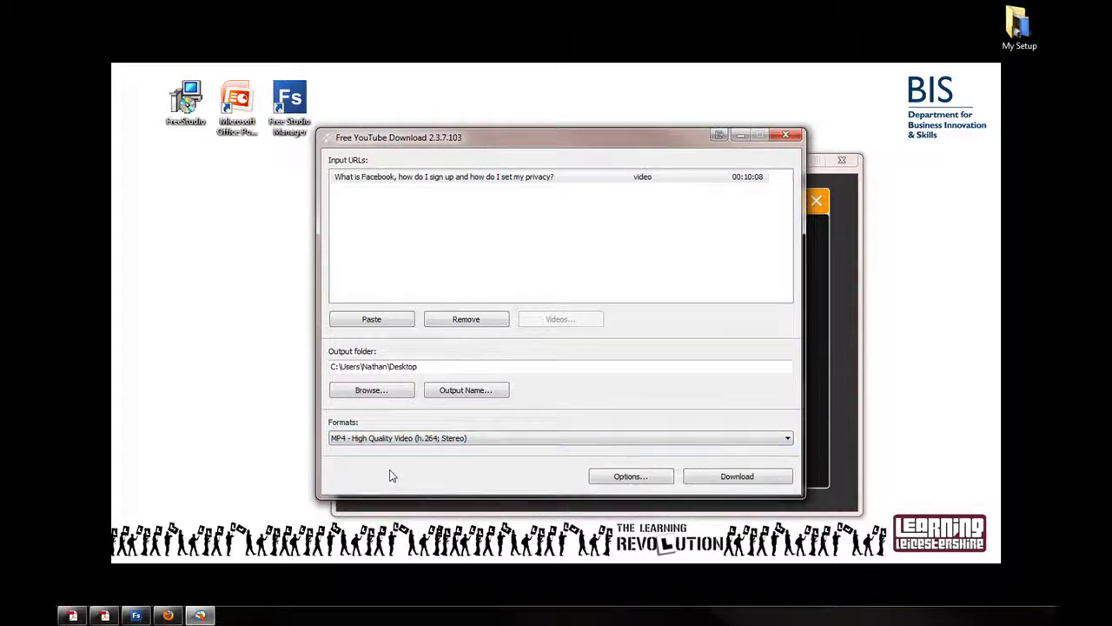
{"action": "left_click", "coordinate": [722, 477]}
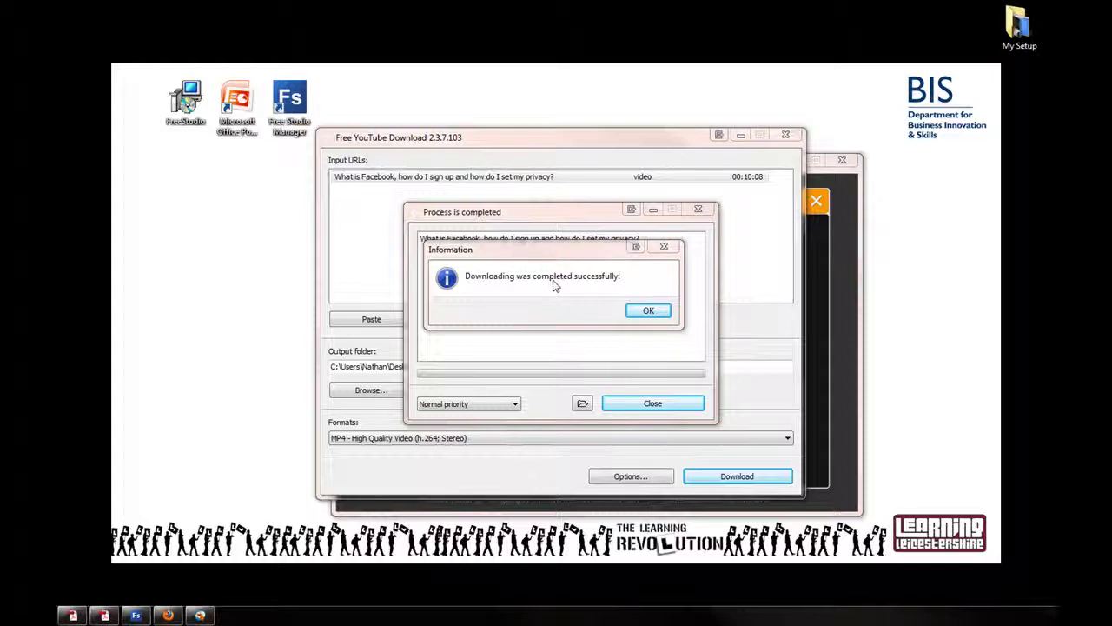
{"action": "left_click", "coordinate": [647, 315]}
{"action": "left_click", "coordinate": [652, 404]}
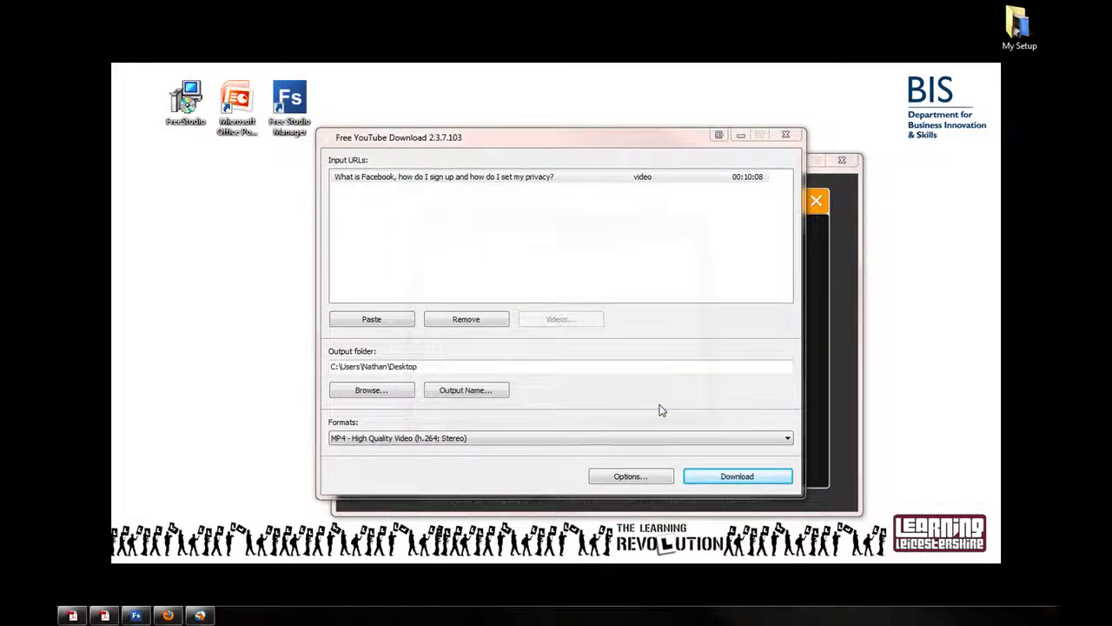
Clear the Free YouTube Download and media player windows off the desktop, and launch Microsoft Office PowerPoint
{"action": "left_click", "coordinate": [739, 137]}
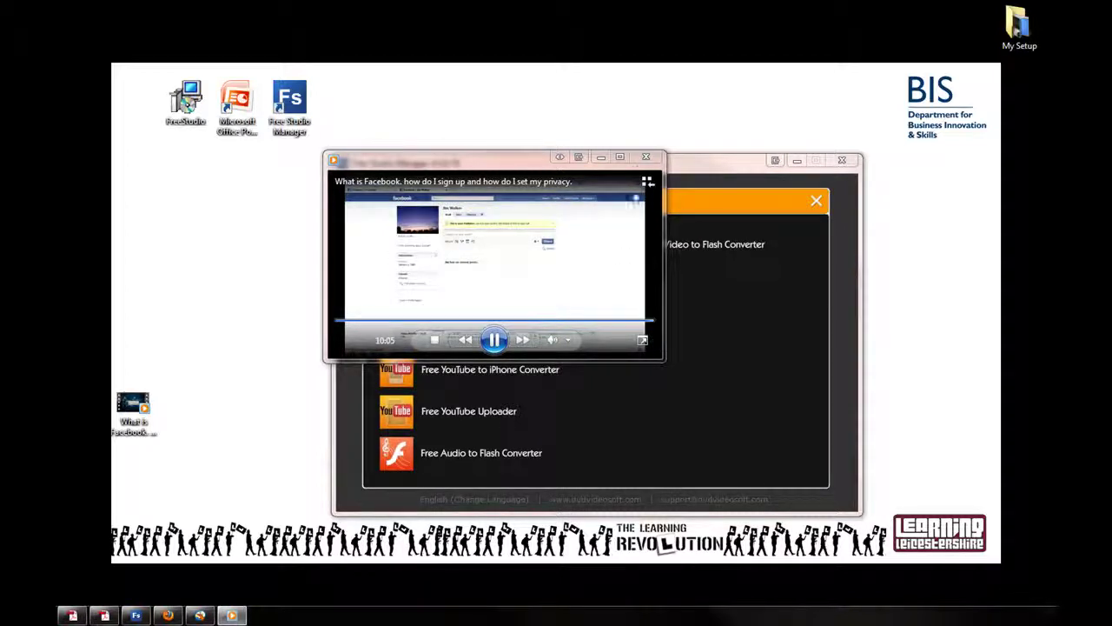
{"action": "left_click", "coordinate": [646, 157]}
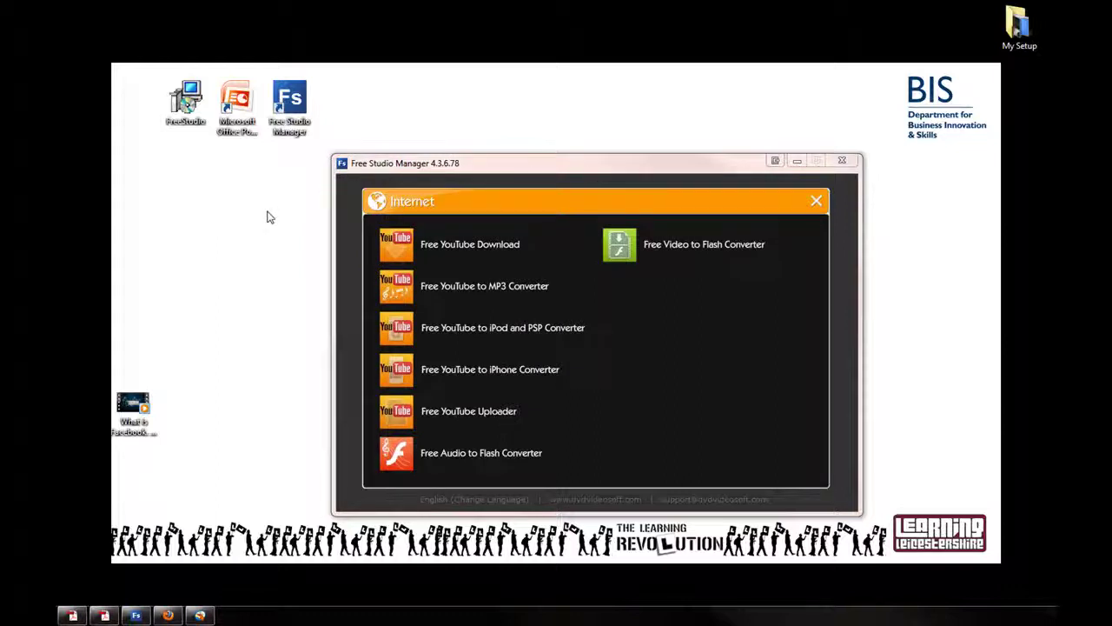
{"action": "double_click", "coordinate": [239, 102]}
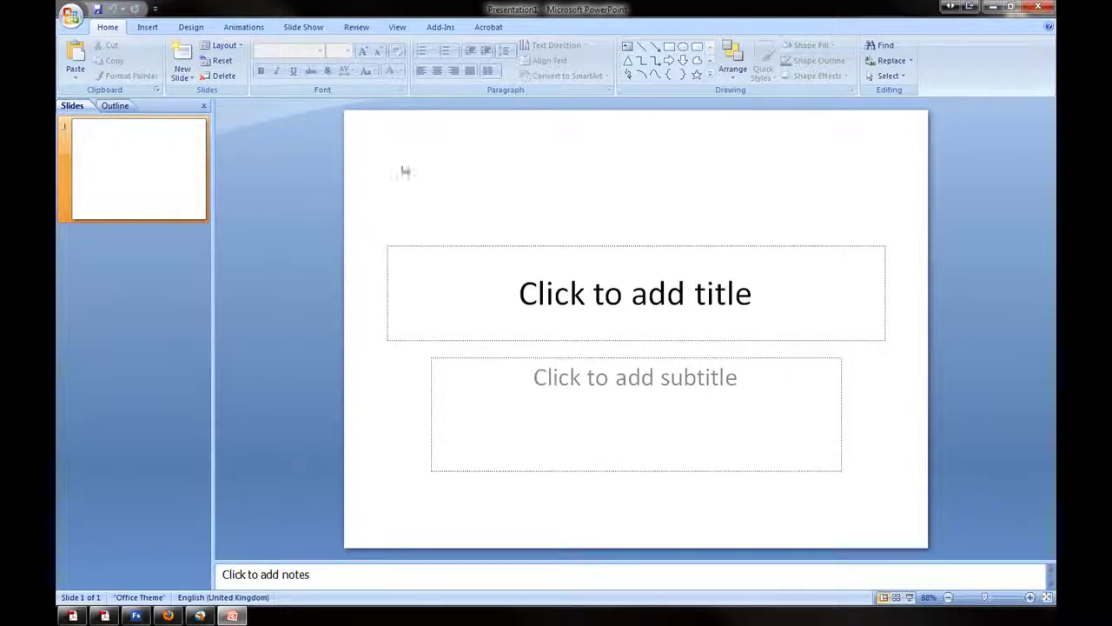
Insert the downloaded "What is Facebook" MP4 from the Desktop as a movie on the slide, starting When Clicked
{"action": "left_click", "coordinate": [146, 27]}
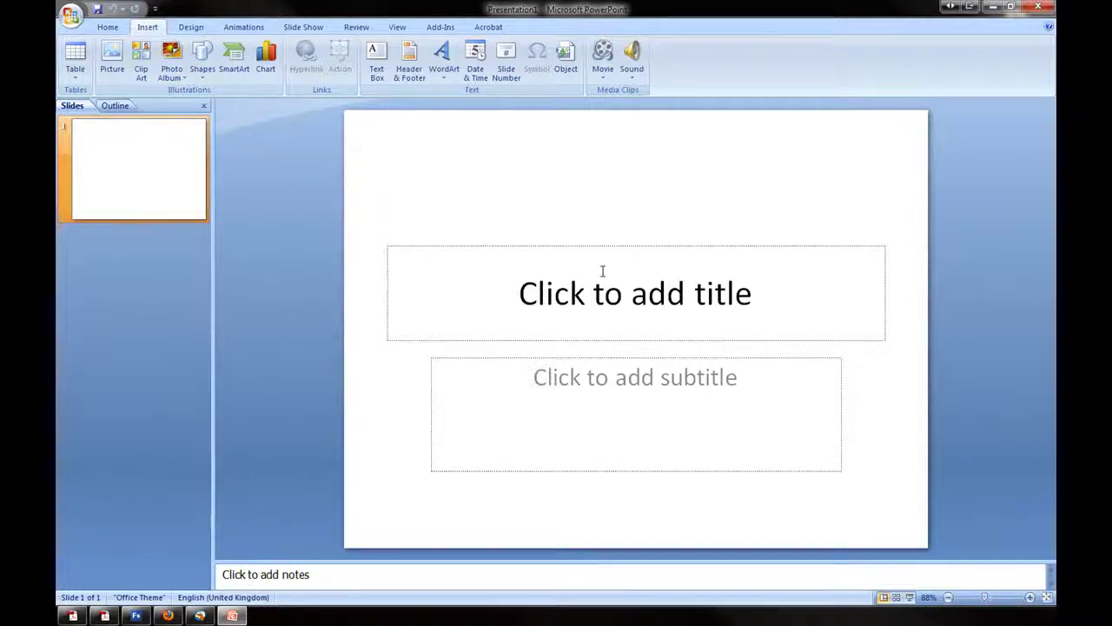
{"action": "left_click", "coordinate": [603, 54]}
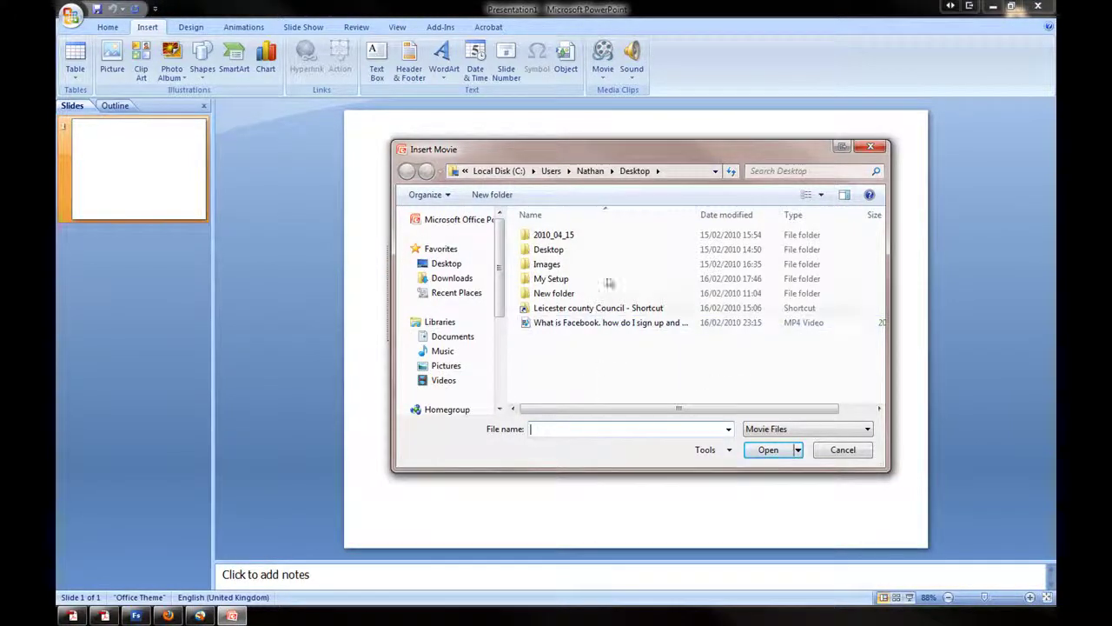
{"action": "left_click", "coordinate": [639, 170]}
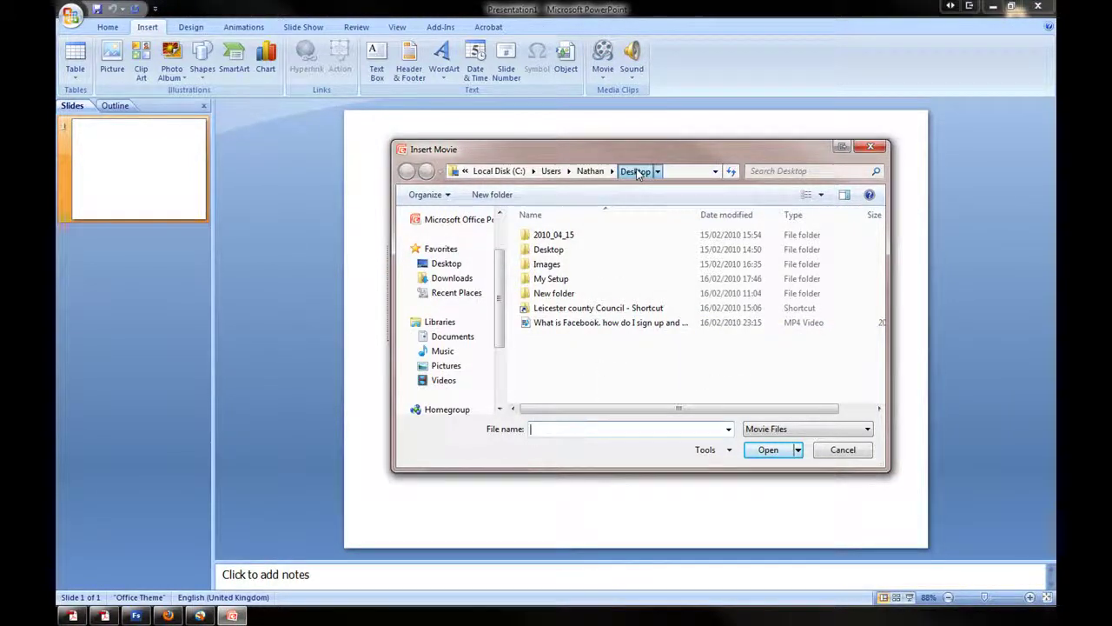
{"action": "double_click", "coordinate": [559, 323]}
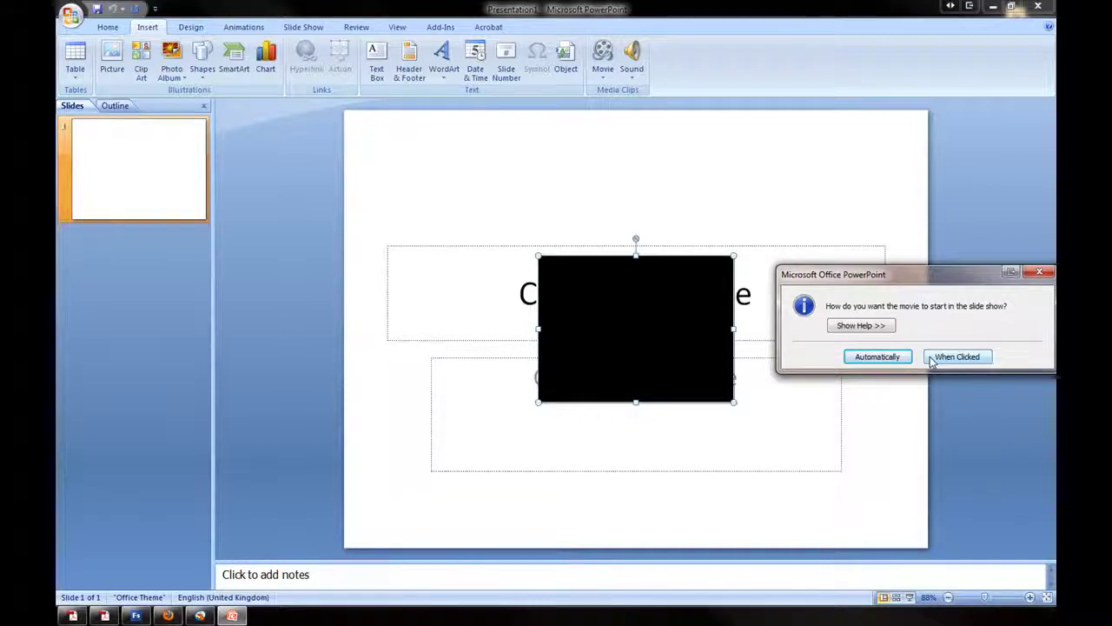
{"action": "left_click", "coordinate": [956, 356]}
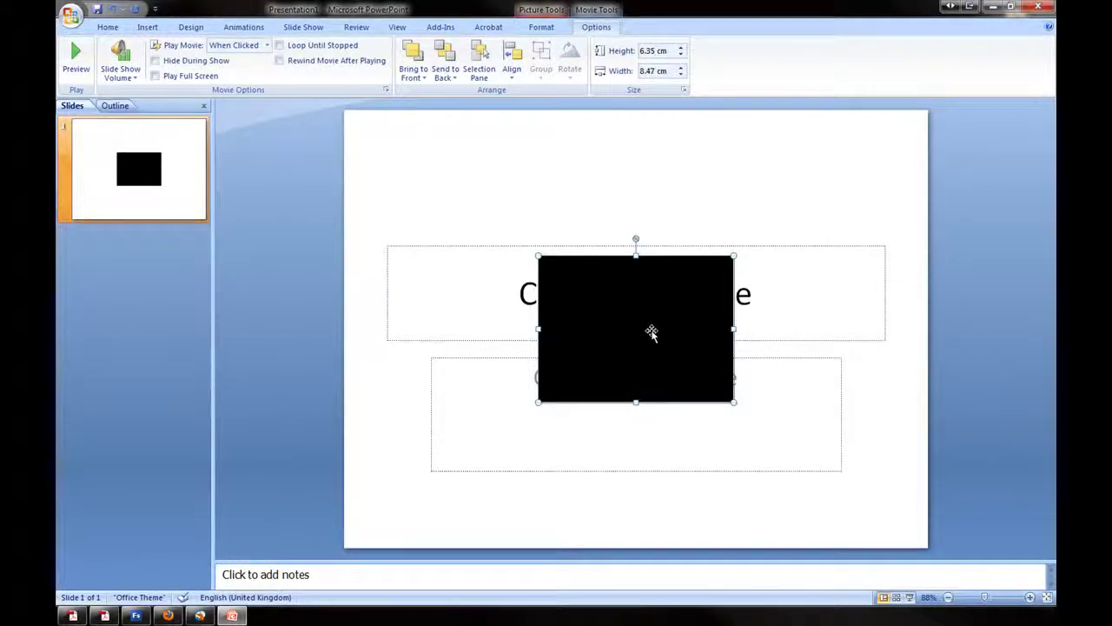
Reposition the movie and enlarge it to fill the whole slide, 19.05 cm high and 25.4 cm wide
{"action": "left_click_drag", "start_coordinate": [651, 329], "coordinate": [462, 190]}
{"action": "left_click_drag", "start_coordinate": [538, 253], "coordinate": [927, 547]}
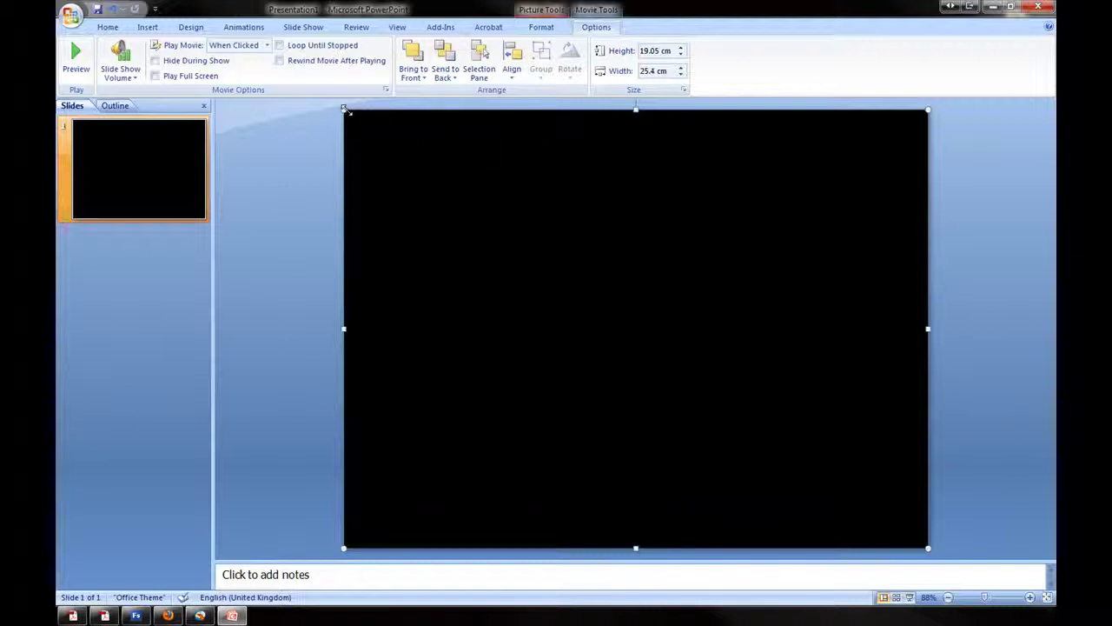
{"action": "key", "text": "ctrl+z"}
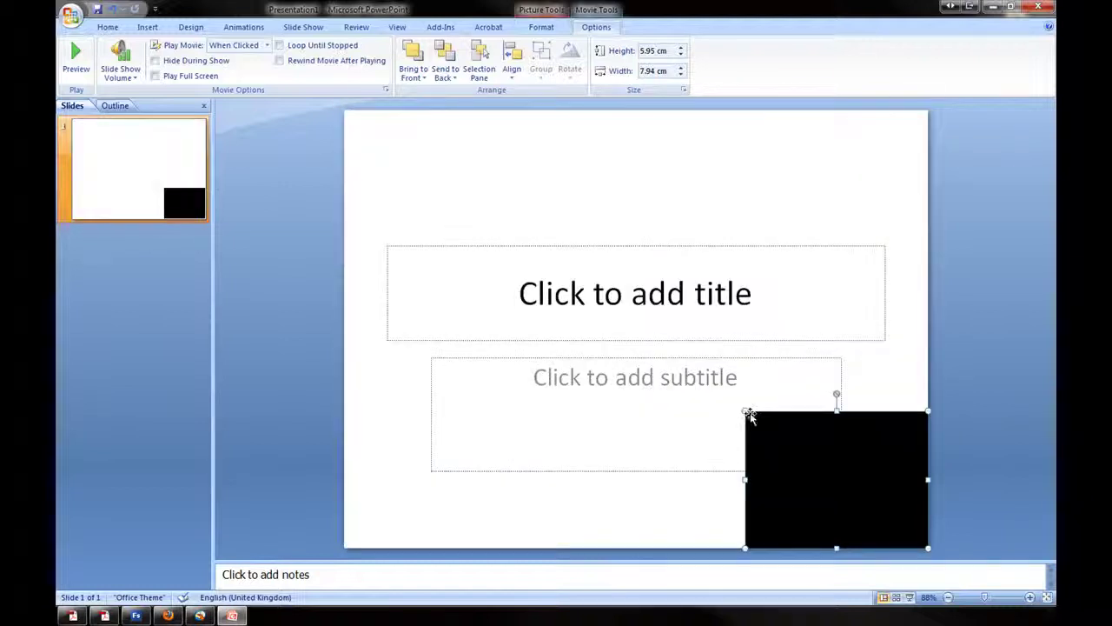
{"action": "left_click_drag", "start_coordinate": [747, 411], "coordinate": [342, 146]}
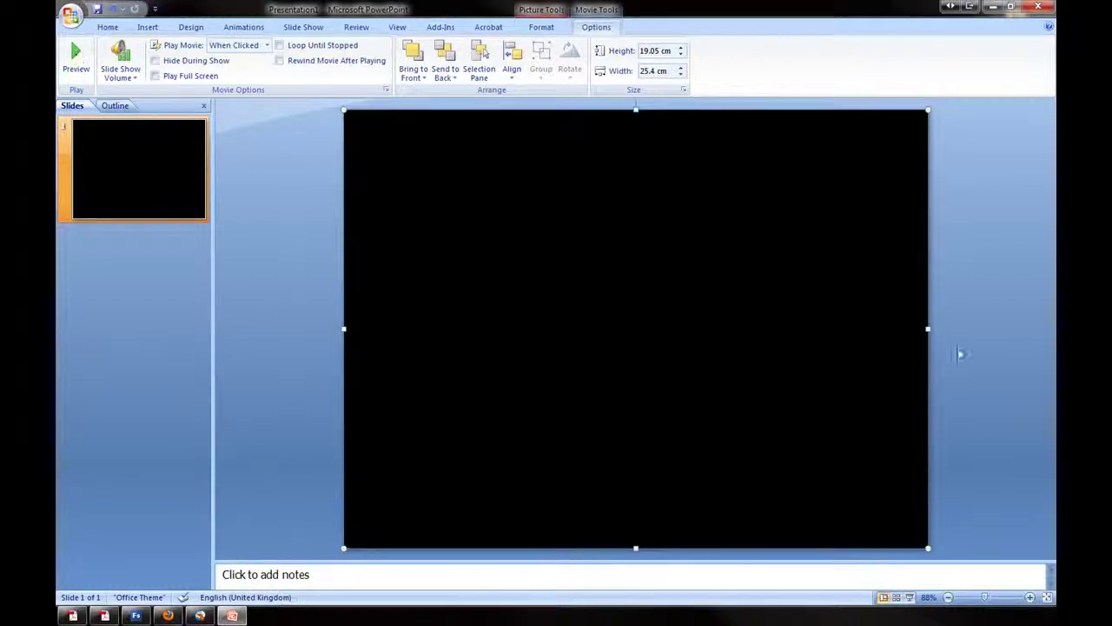
Preview the movie on the slide and stop its playback
{"action": "left_click", "coordinate": [75, 57]}
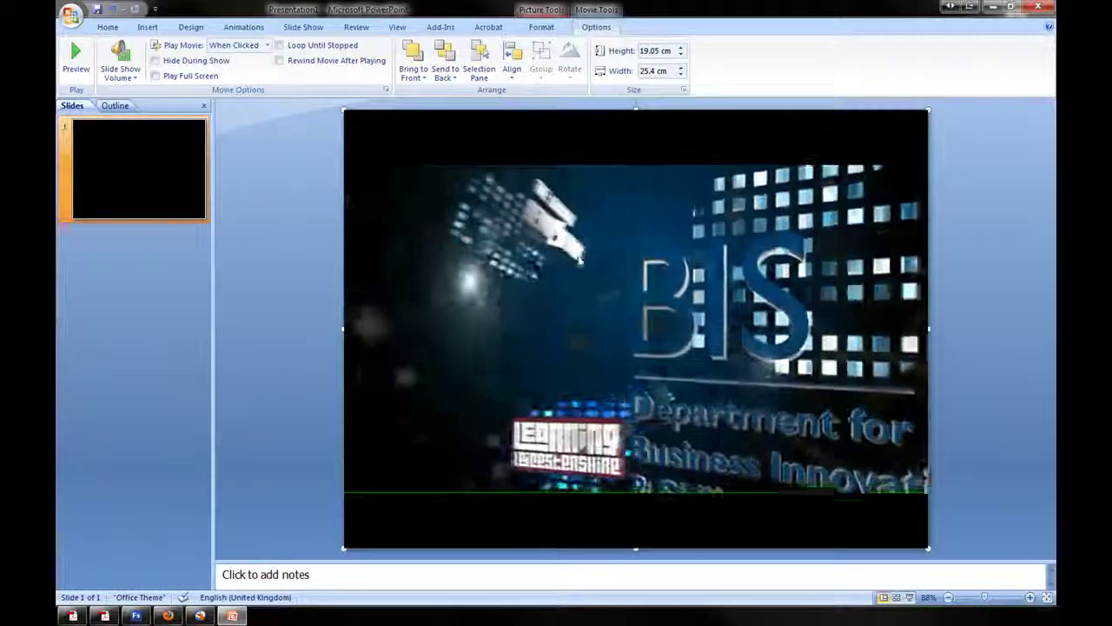
{"action": "left_click", "coordinate": [75, 62]}
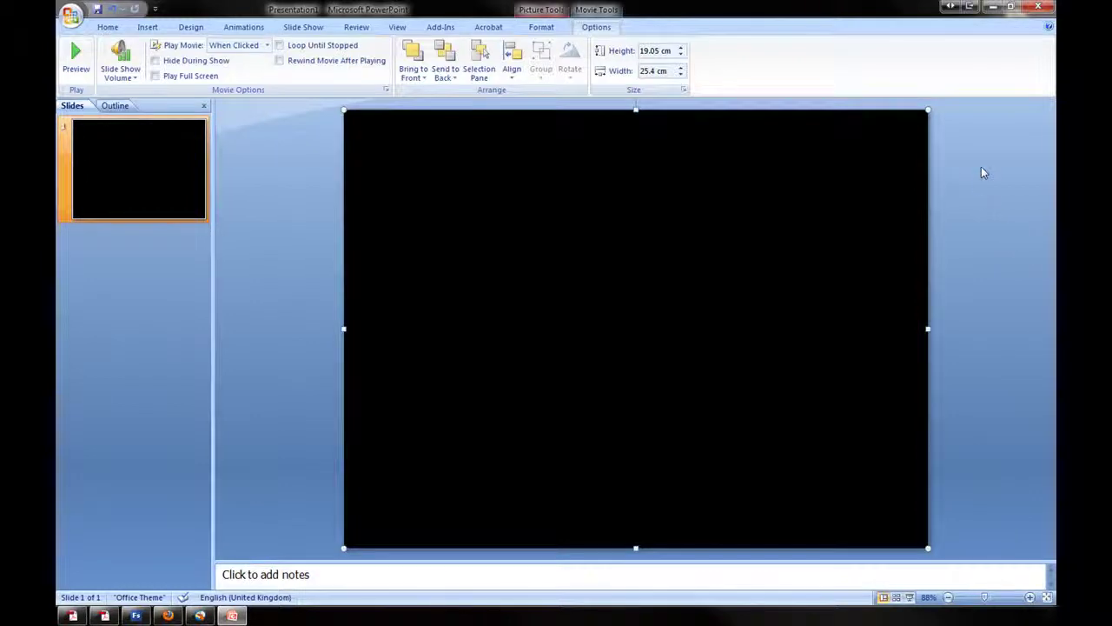
Minimize PowerPoint and return Free Studio Manager from the Internet category to its welcome page
{"action": "left_click", "coordinate": [989, 10]}
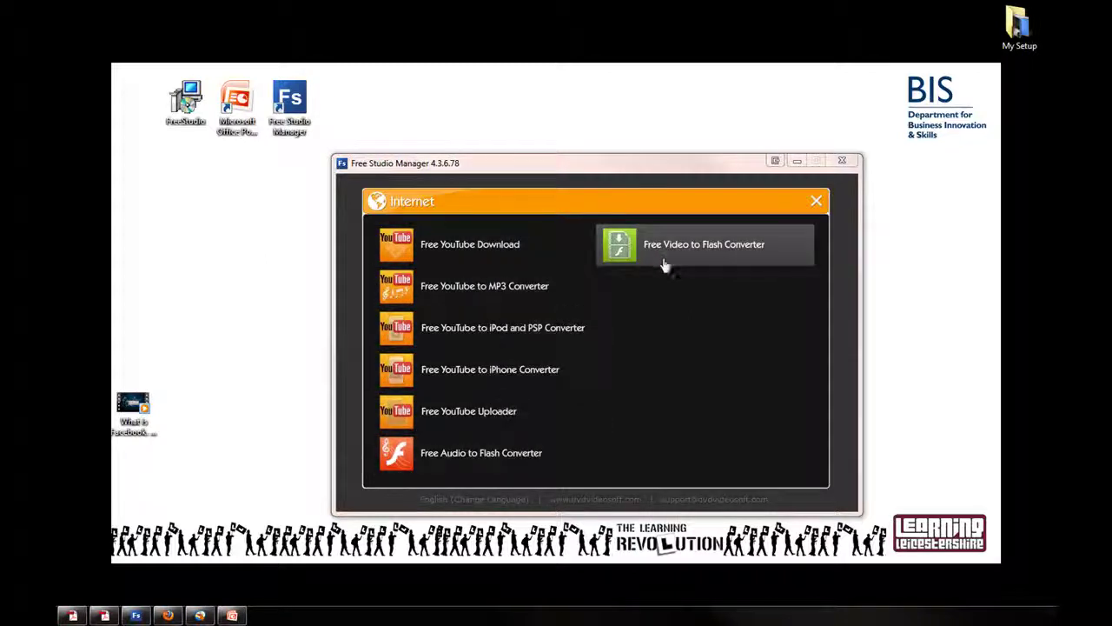
{"action": "left_click", "coordinate": [816, 200]}
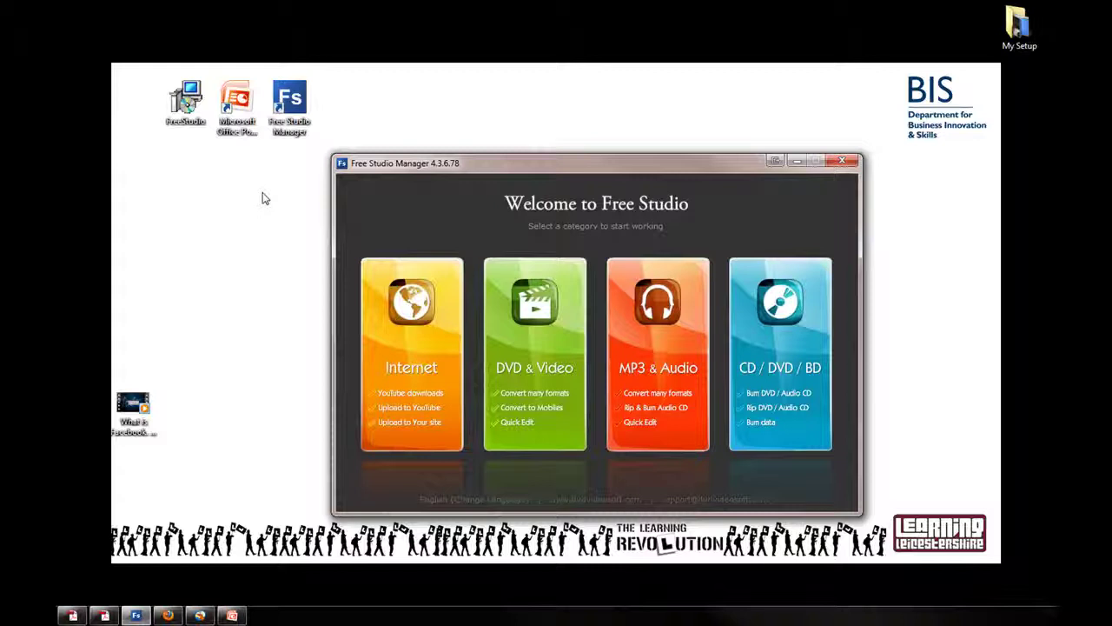
Bring up the YouTube_to_PowerPoint PDF and review its instructions through to the end of the last page
{"action": "left_click", "coordinate": [104, 616]}
{"action": "scroll", "coordinate": [702, 315], "scroll_direction": "down", "scroll_amount": 5}
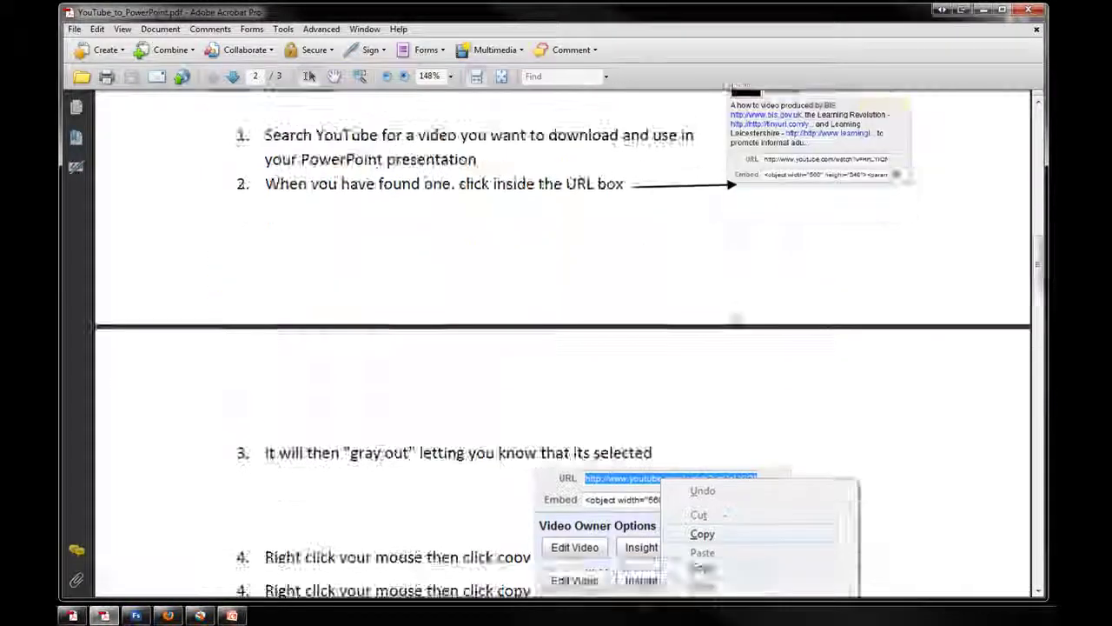
{"action": "scroll", "coordinate": [1024, 537], "scroll_direction": "down", "scroll_amount": 20}
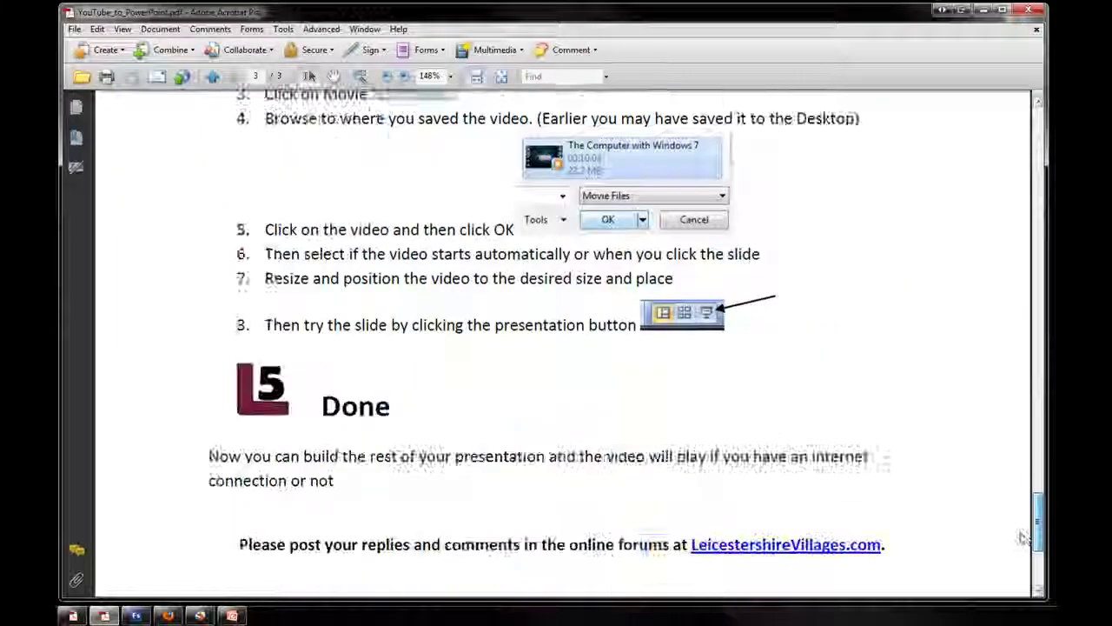
{"action": "scroll", "coordinate": [1024, 537], "scroll_direction": "down", "scroll_amount": 3}
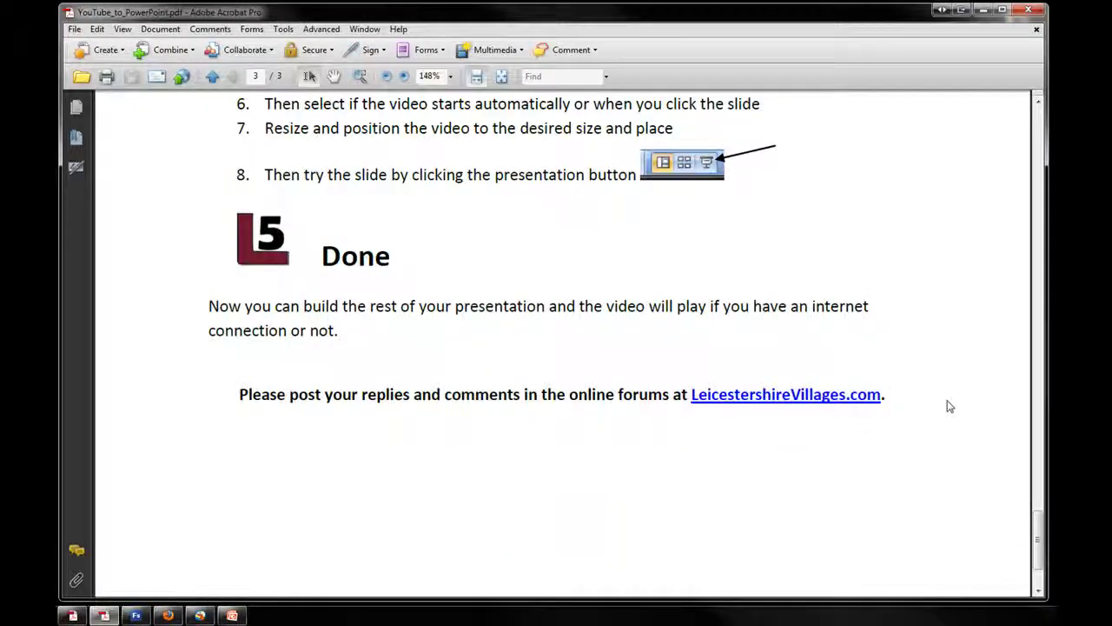